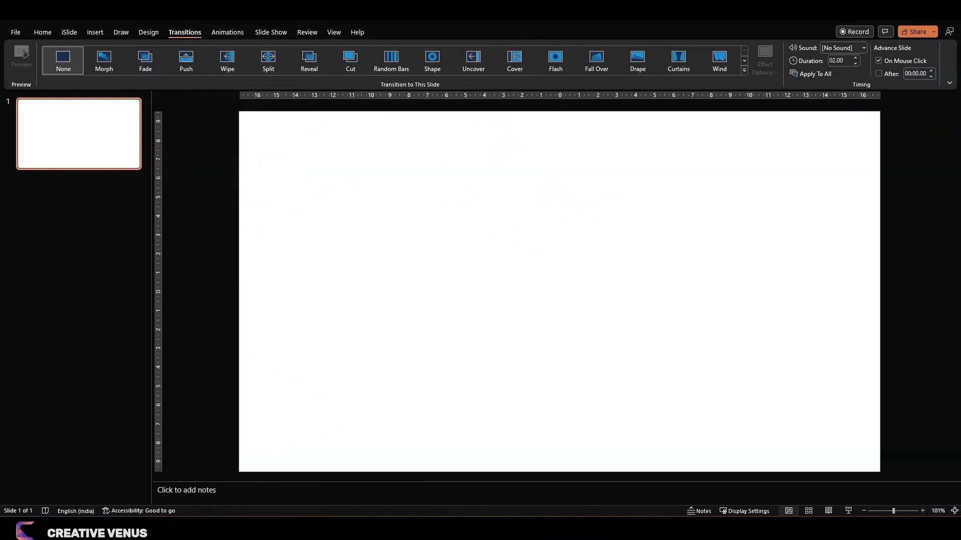
Step: Give the slide background a radial gradient fill spreading from the center
{"action": "right_click", "coordinate": [352, 220]}
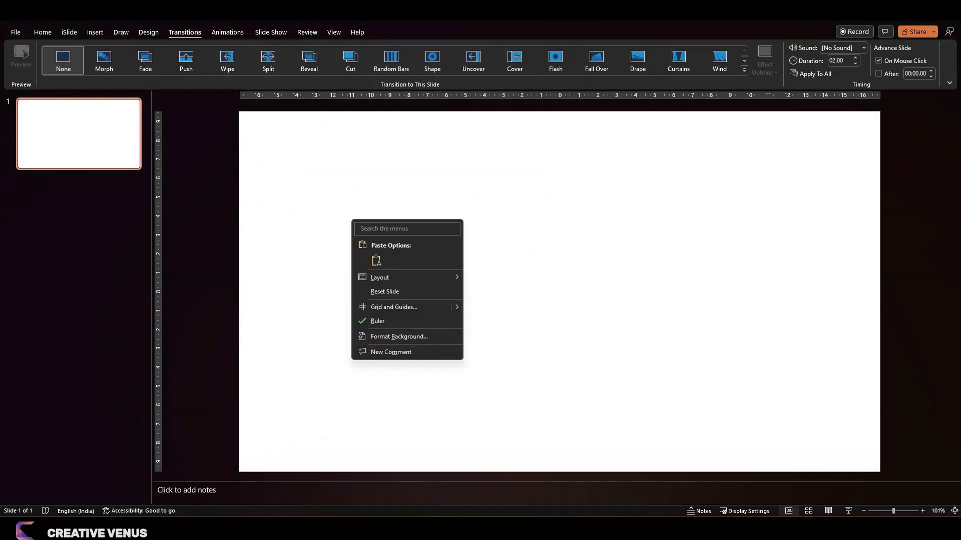
{"action": "left_click", "coordinate": [399, 336]}
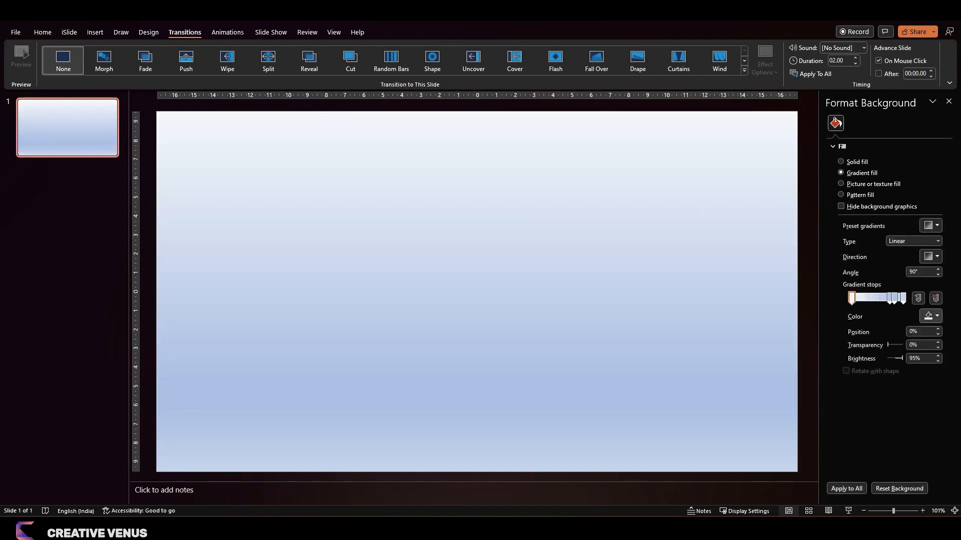
{"action": "left_click", "coordinate": [932, 241]}
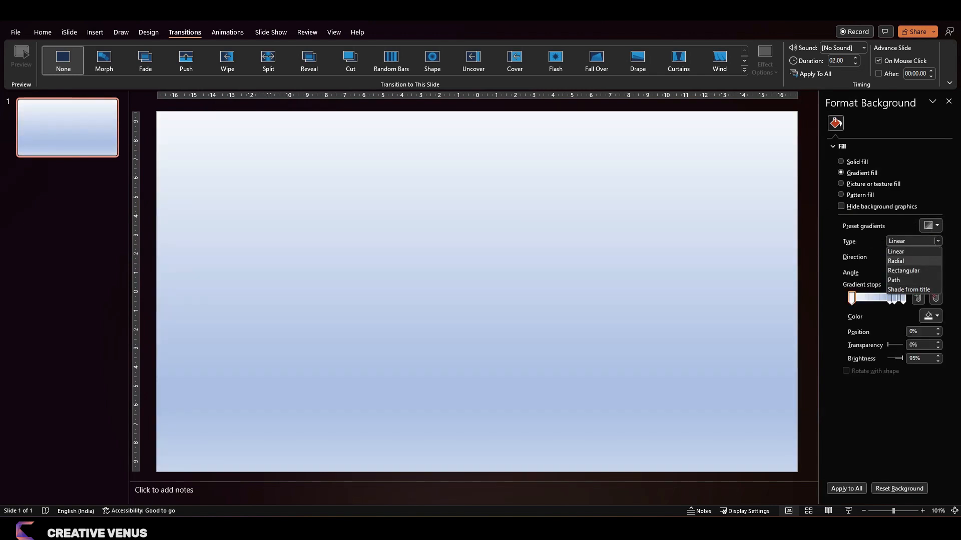
{"action": "left_click", "coordinate": [907, 262]}
{"action": "left_click", "coordinate": [931, 256]}
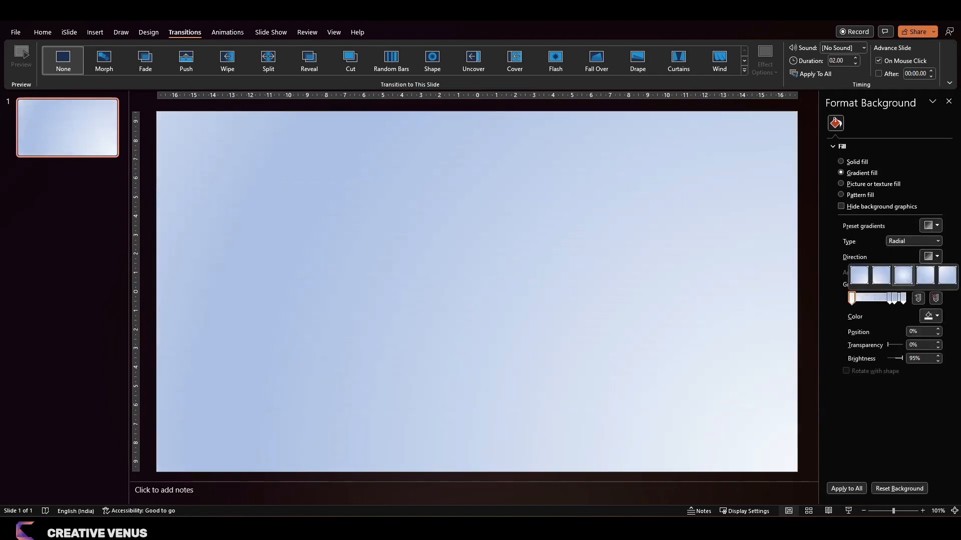
{"action": "left_click", "coordinate": [893, 275]}
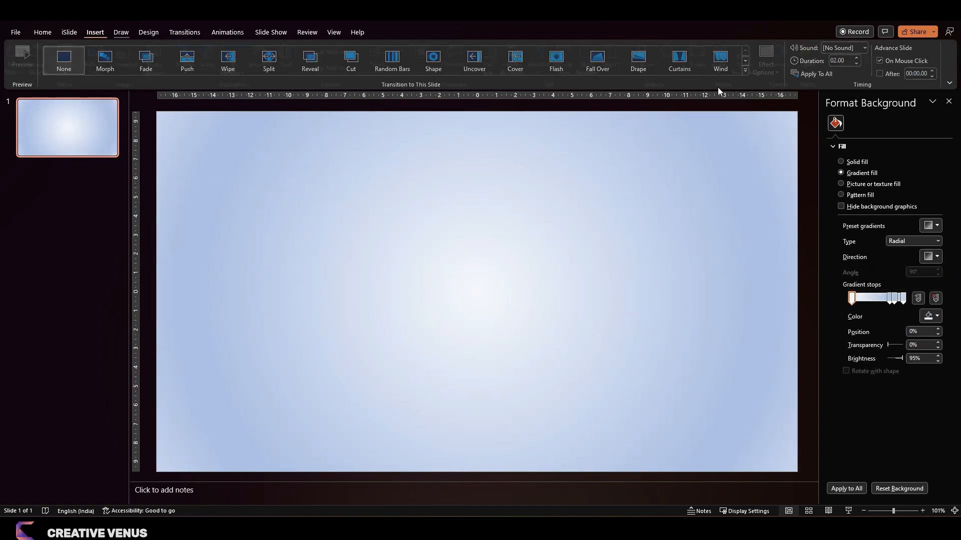
Step: Draw a tall rounded rectangle about 8.81 cm high and 3.92 cm wide and place it near the slide's left edge
{"action": "key", "text": "alt+n"}
{"action": "key", "text": "s"}
{"action": "key", "text": "h"}
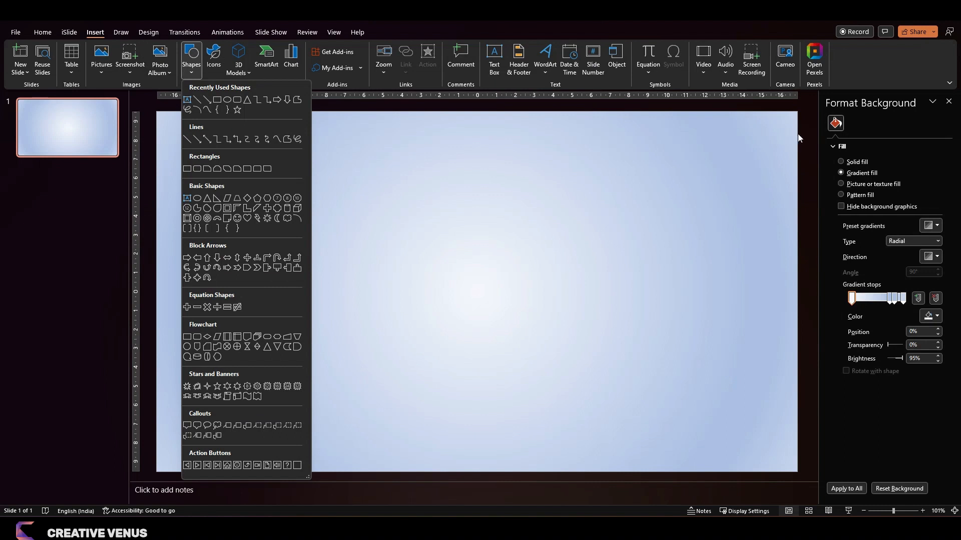
{"action": "key", "text": "Down"}
{"action": "key", "text": "Down"}
{"action": "key", "text": "Left"}
{"action": "key", "text": "Left"}
{"action": "key", "text": "Down"}
{"action": "key", "text": "Right"}
{"action": "key", "text": "Right"}
{"action": "key", "text": "Right"}
{"action": "key", "text": "Right"}
{"action": "key", "text": "Right"}
{"action": "key", "text": "Right"}
{"action": "key", "text": "Left"}
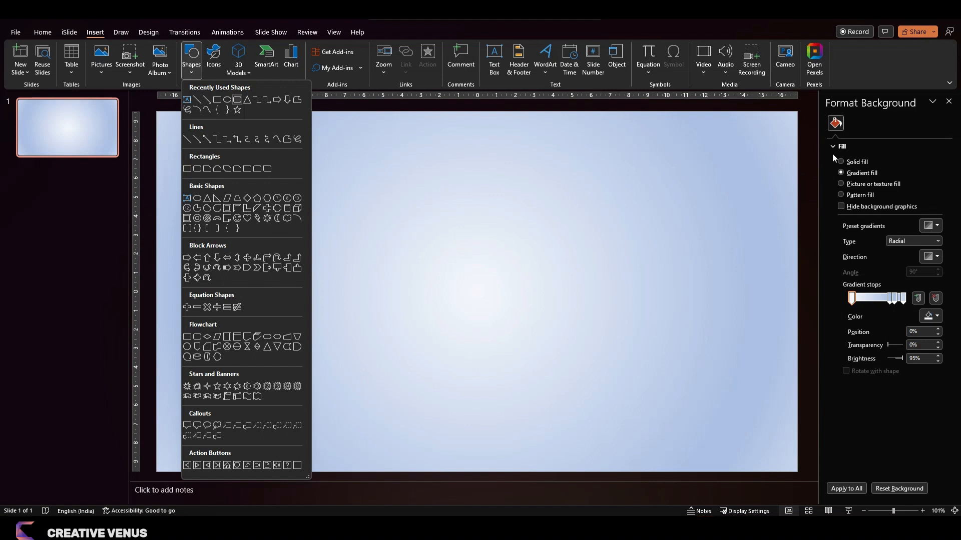
{"action": "key", "text": "Return"}
{"action": "left_click_drag", "start_coordinate": [259, 190], "coordinate": [334, 357]}
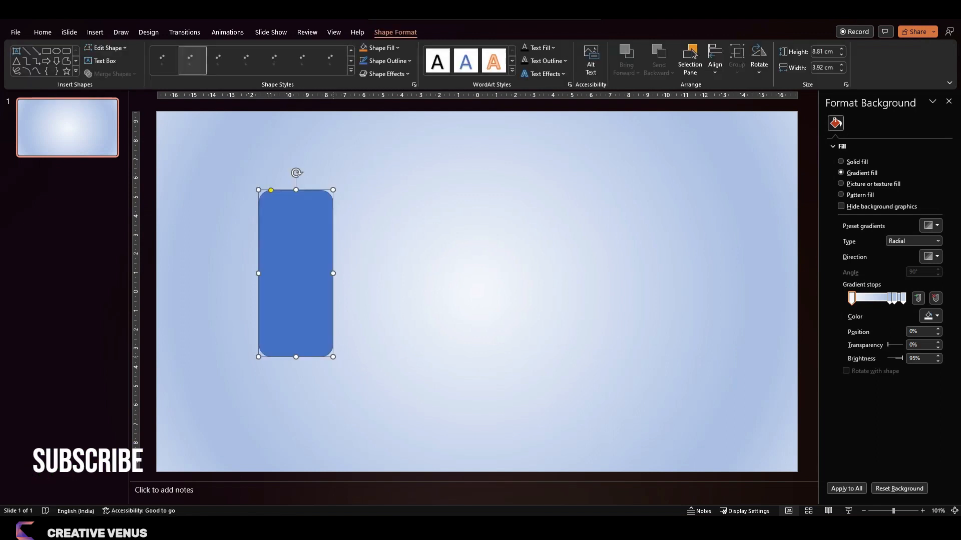
{"action": "left_click_drag", "start_coordinate": [307, 299], "coordinate": [269, 293]}
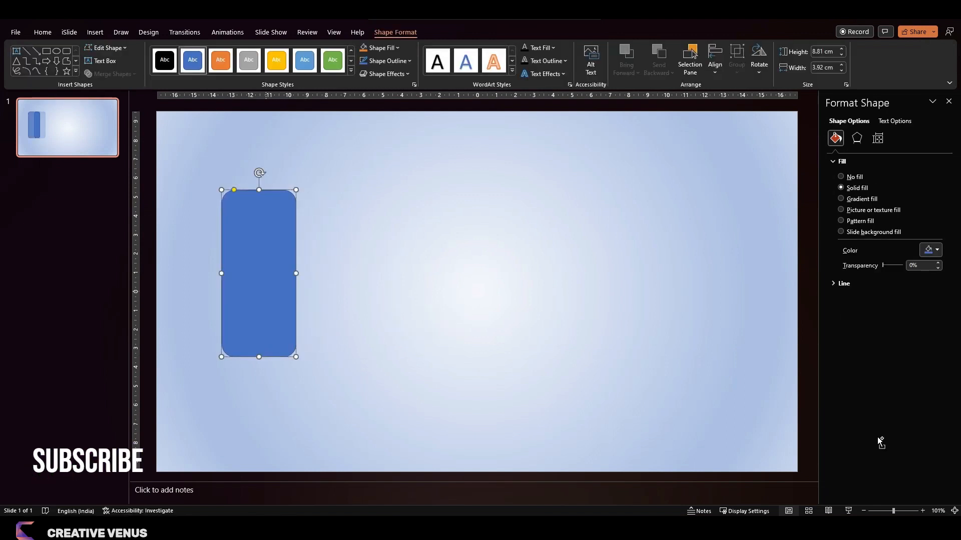
Step: Duplicate the rounded rectangle and shrink the copy to a 3.9 cm square below and to the right of the original
{"action": "key", "text": "ctrl+d"}
{"action": "left_click_drag", "start_coordinate": [274, 219], "coordinate": [404, 336]}
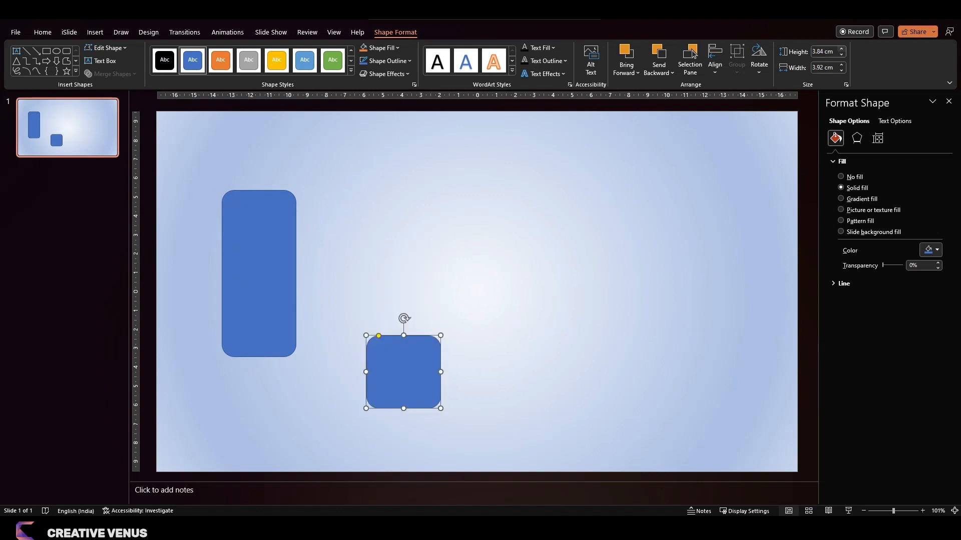
{"action": "left_click", "coordinate": [841, 49]}
{"action": "left_click", "coordinate": [841, 70]}
Step: Set the tall rounded rectangle's width to 3.9 cm
{"action": "key", "text": "Tab"}
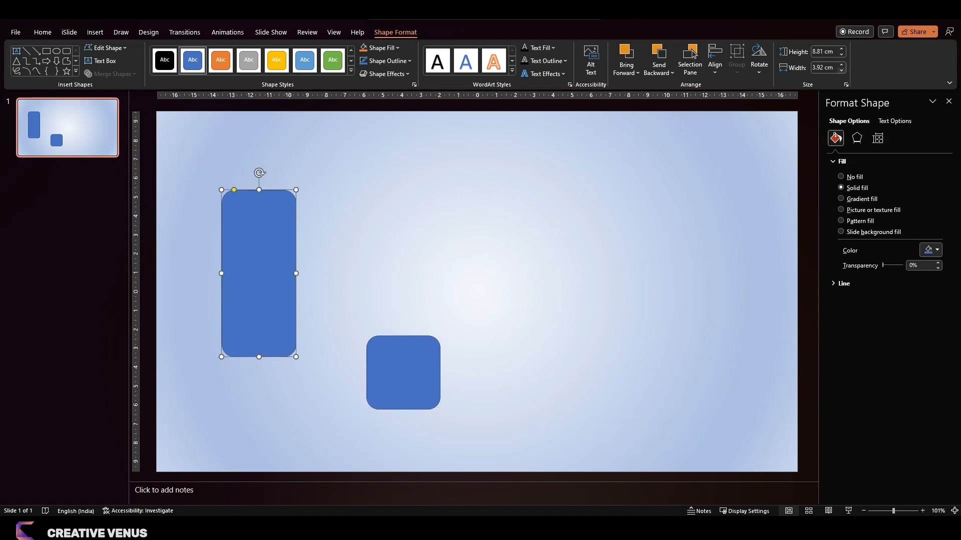
{"action": "double_click", "coordinate": [841, 70]}
{"action": "left_click", "coordinate": [841, 64]}
Step: Rotate the rounded square 45 degrees into a diamond and place it over the tall rectangle's lower end
{"action": "left_click", "coordinate": [379, 352]}
{"action": "left_click_drag", "start_coordinate": [404, 319], "coordinate": [364, 335]}
{"action": "left_click_drag", "start_coordinate": [410, 369], "coordinate": [265, 338]}
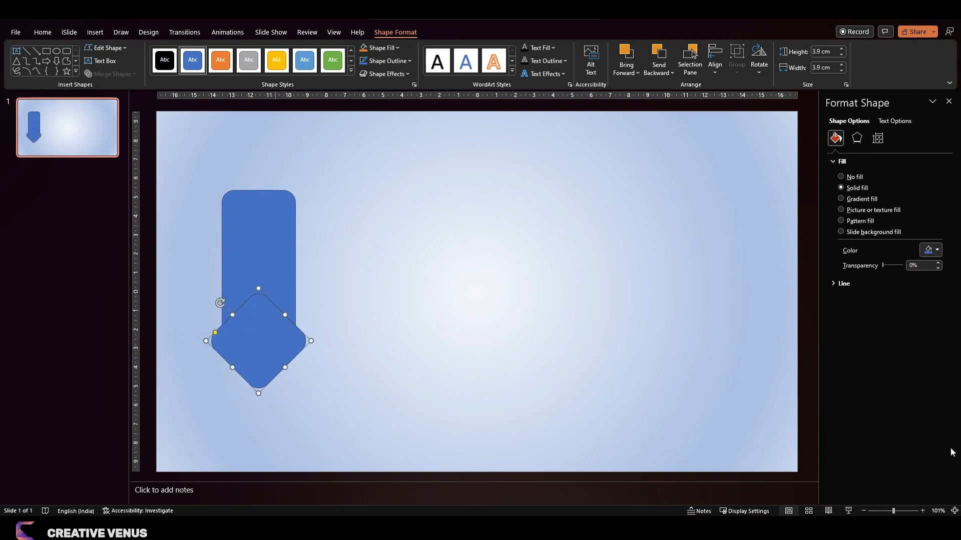
Step: Fill the diamond with orange and set its transparency to 52%
{"action": "left_click", "coordinate": [379, 47]}
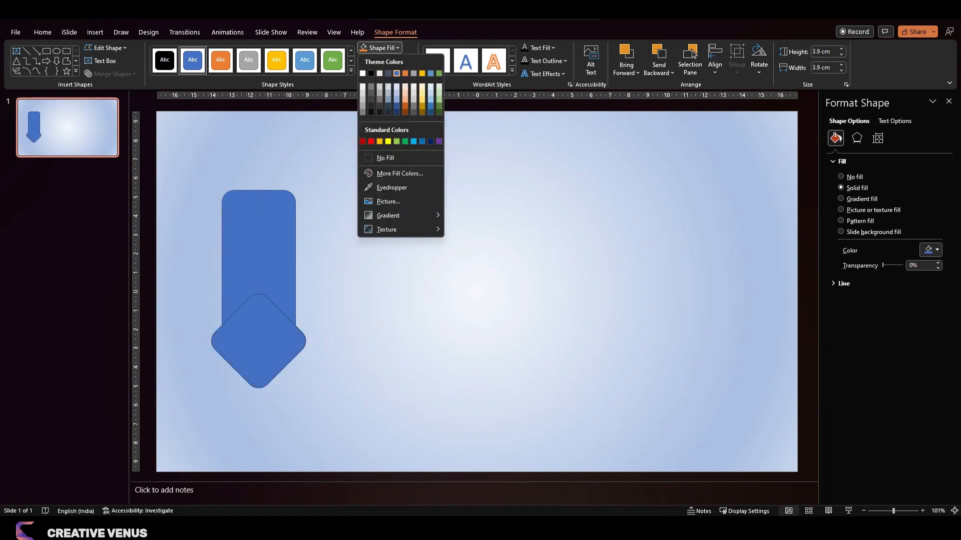
{"action": "left_click", "coordinate": [405, 73]}
{"action": "left_click_drag", "start_coordinate": [883, 265], "coordinate": [893, 265]}
Step: Shrink the diamond to about 3.05 cm to match the rectangle's width and lower it until their side edges meet
{"action": "left_click_drag", "start_coordinate": [894, 511], "coordinate": [917, 511]}
{"action": "left_click", "coordinate": [890, 511]}
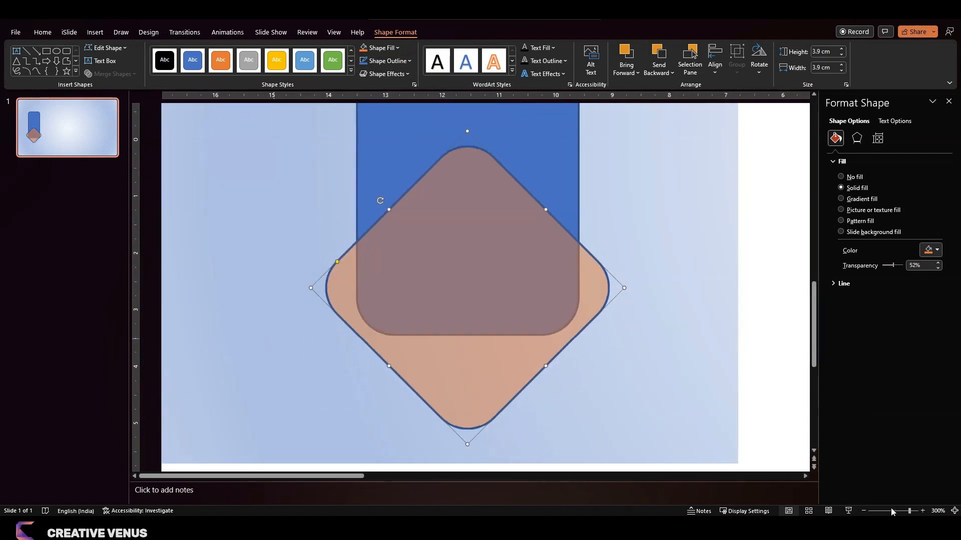
{"action": "left_click_drag", "start_coordinate": [624, 286], "coordinate": [590, 288]}
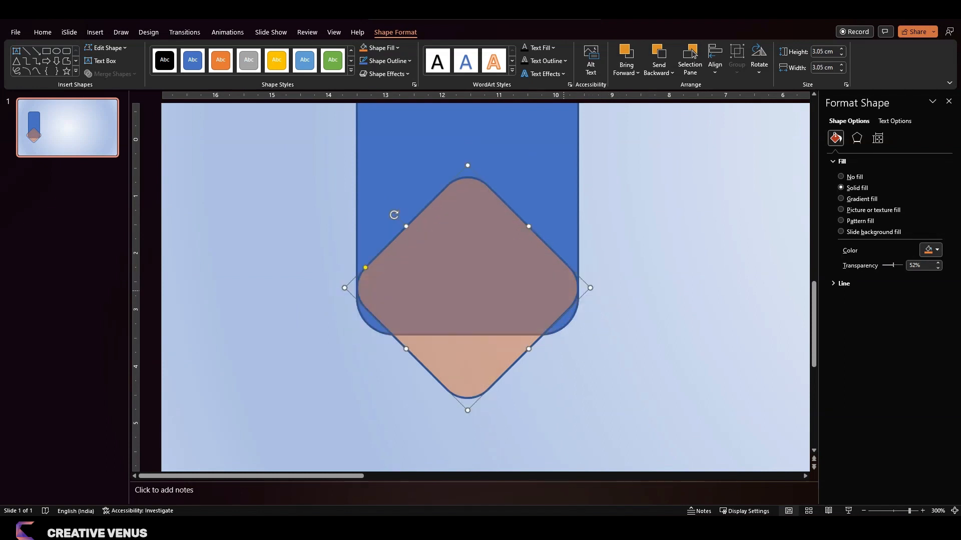
{"action": "left_click_drag", "start_coordinate": [466, 276], "coordinate": [466, 290]}
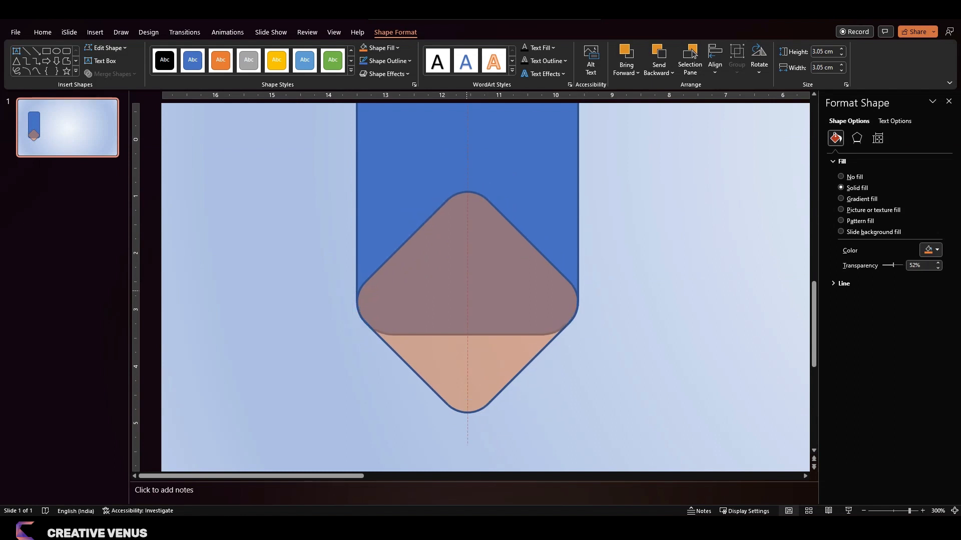
{"action": "left_click_drag", "start_coordinate": [466, 290], "coordinate": [466, 290]}
Step: Align the rectangle and diamond to their common center and merge them into one pointed banner with Union
{"action": "scroll", "coordinate": [467, 291], "scroll_direction": "down", "scroll_amount": 4}
{"action": "left_click", "coordinate": [302, 174]}
{"action": "key", "text": "ctrl+a"}
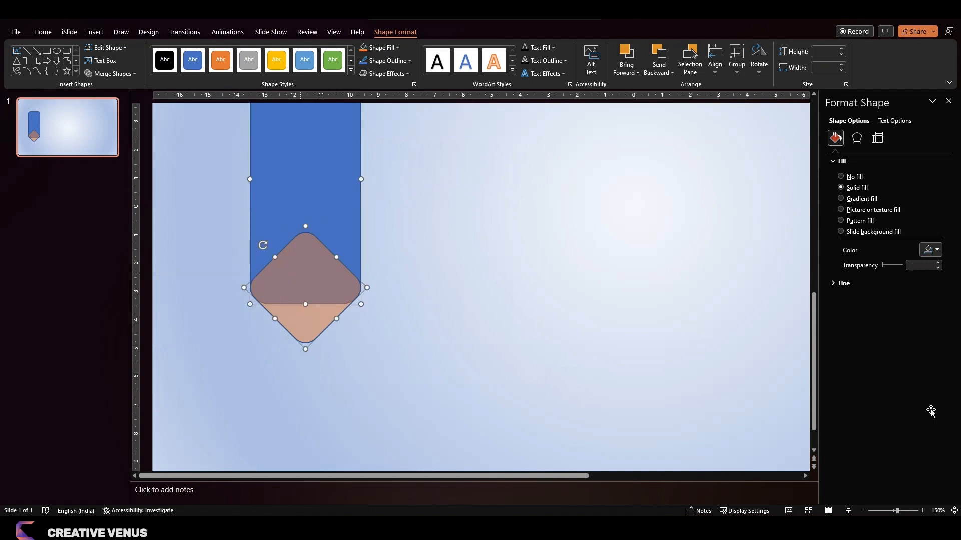
{"action": "key", "text": "alt+5"}
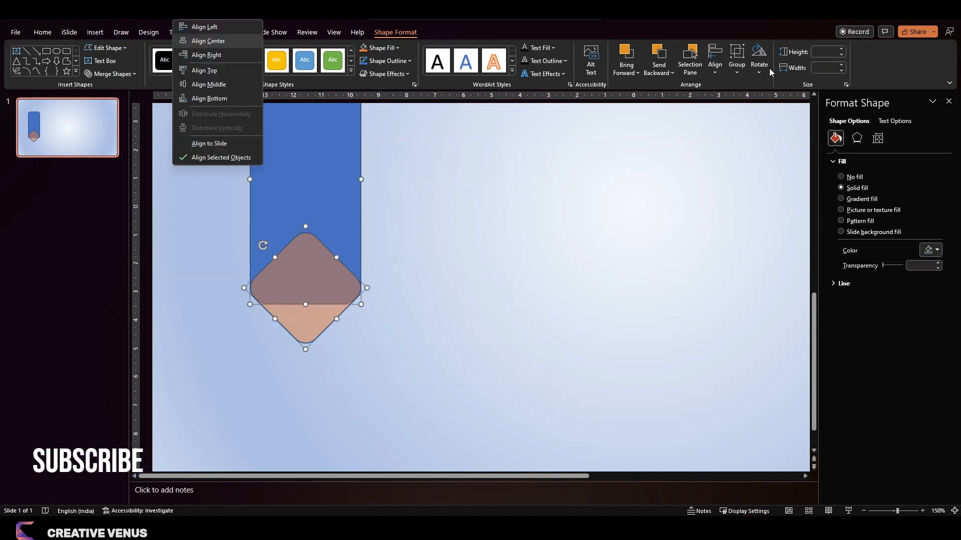
{"action": "key", "text": "Return"}
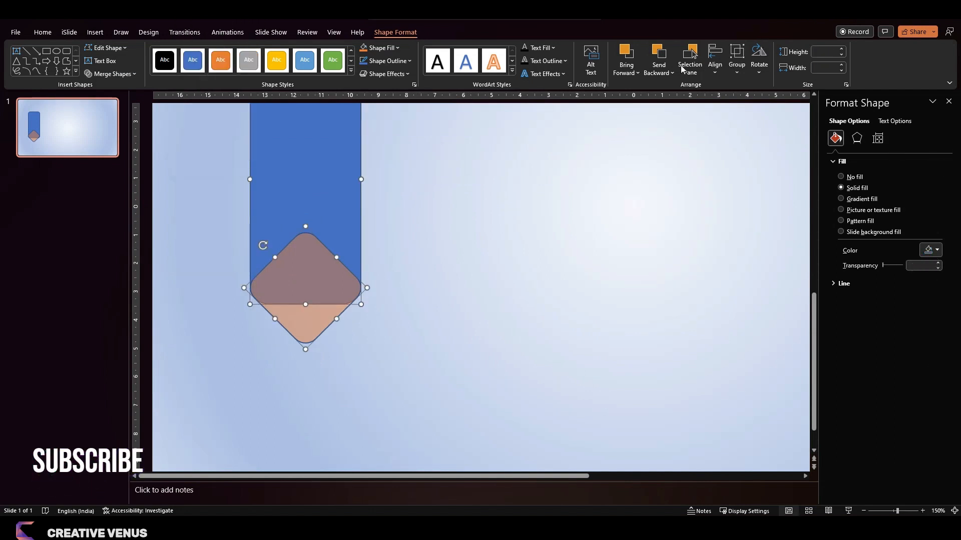
{"action": "left_click", "coordinate": [113, 74]}
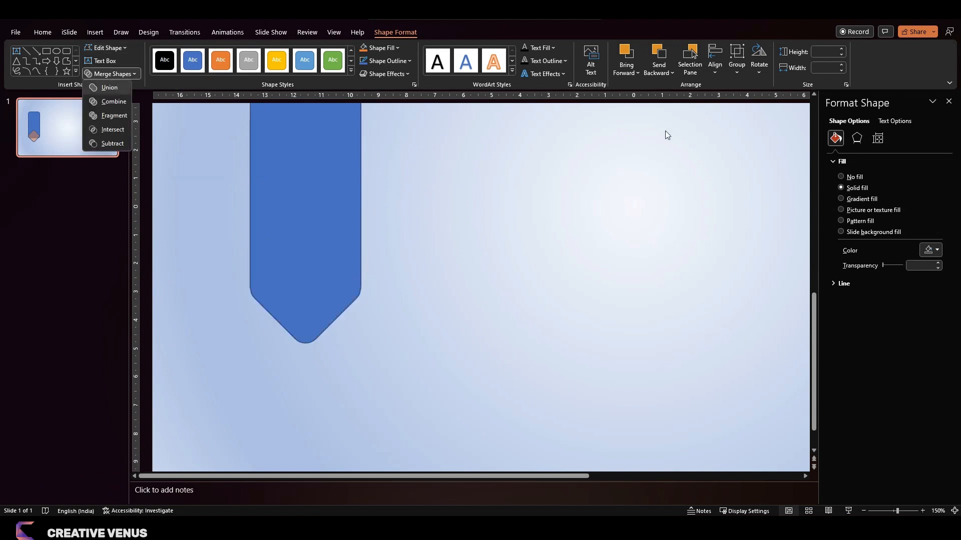
{"action": "key", "text": "Return"}
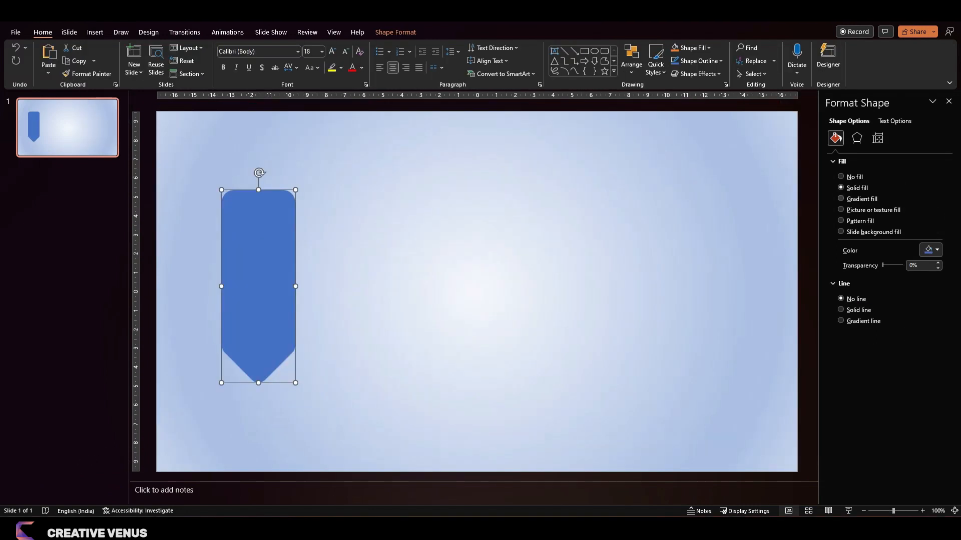
Step: Apply a radial gradient fill to the banner and reduce it to two stops at 0% and 100%
{"action": "left_click", "coordinate": [861, 199]}
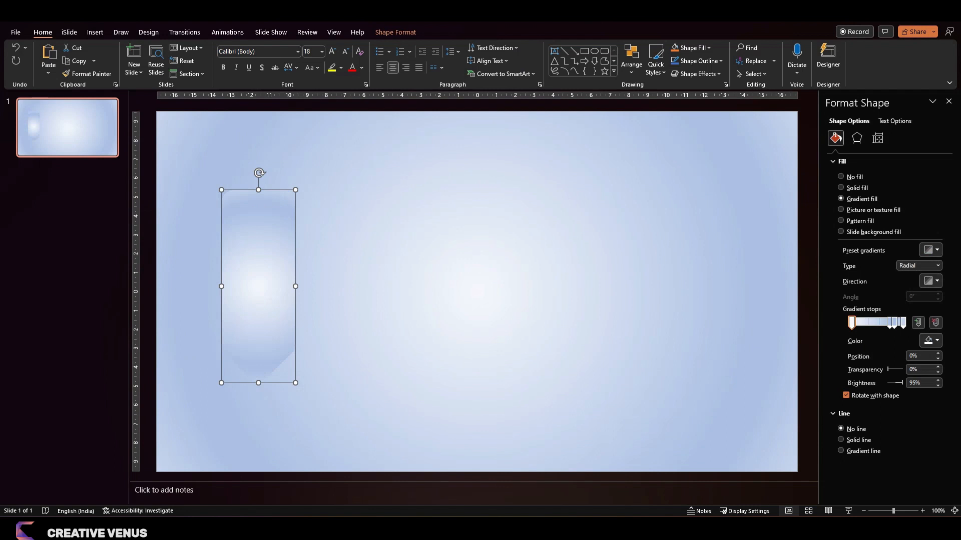
{"action": "left_click", "coordinate": [935, 323]}
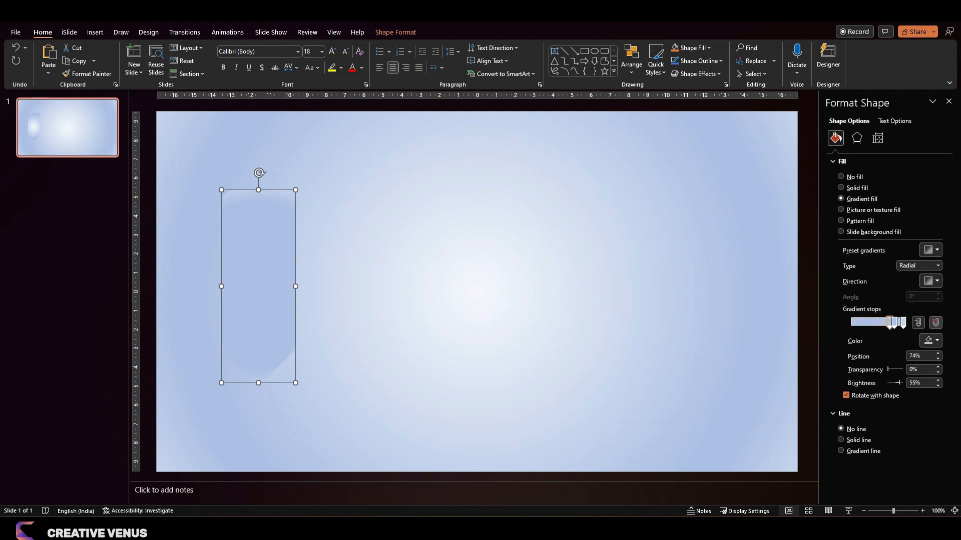
{"action": "left_click", "coordinate": [936, 323]}
{"action": "left_click_drag", "start_coordinate": [895, 322], "coordinate": [851, 322]}
Step: Color the banner gradient's 0% stop magenta from the standard colors
{"action": "left_click", "coordinate": [930, 341]}
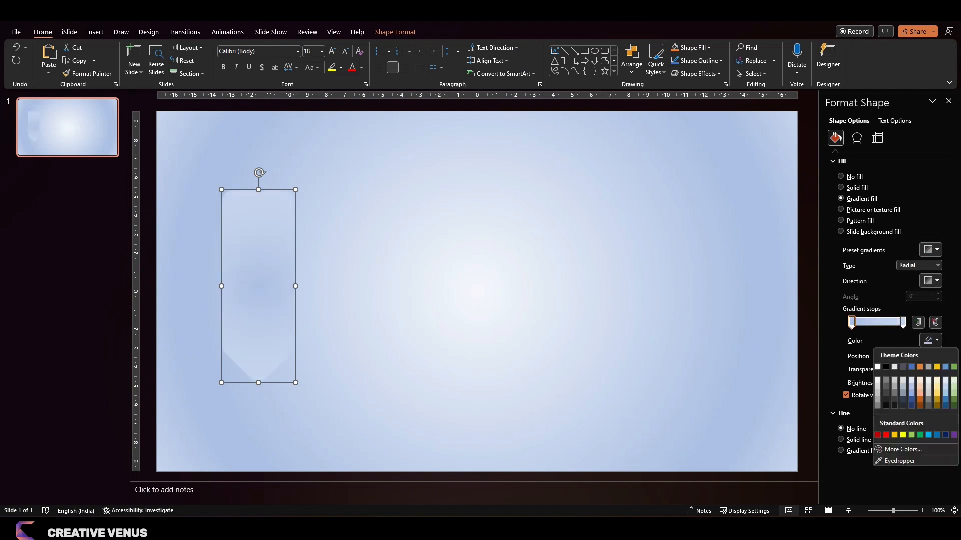
{"action": "left_click", "coordinate": [901, 449]}
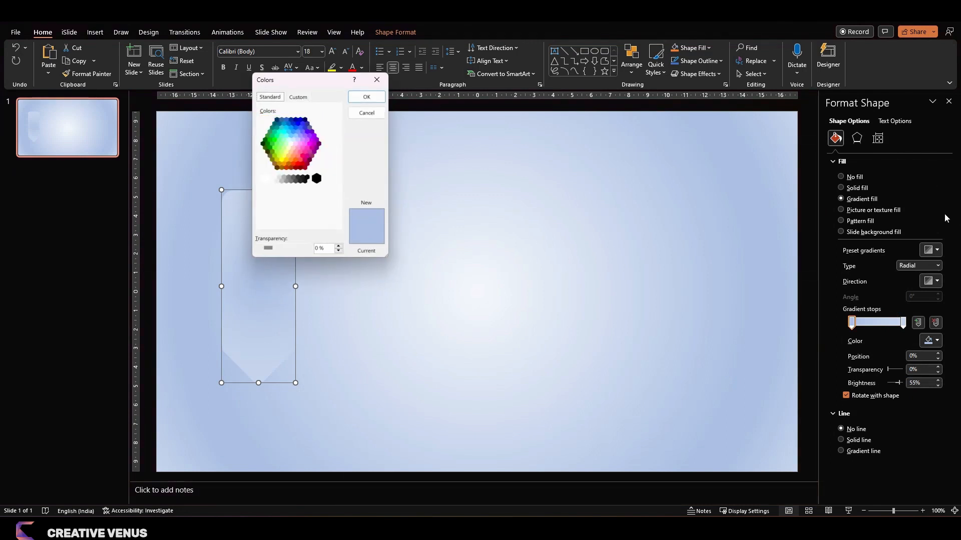
{"action": "left_click", "coordinate": [316, 145]}
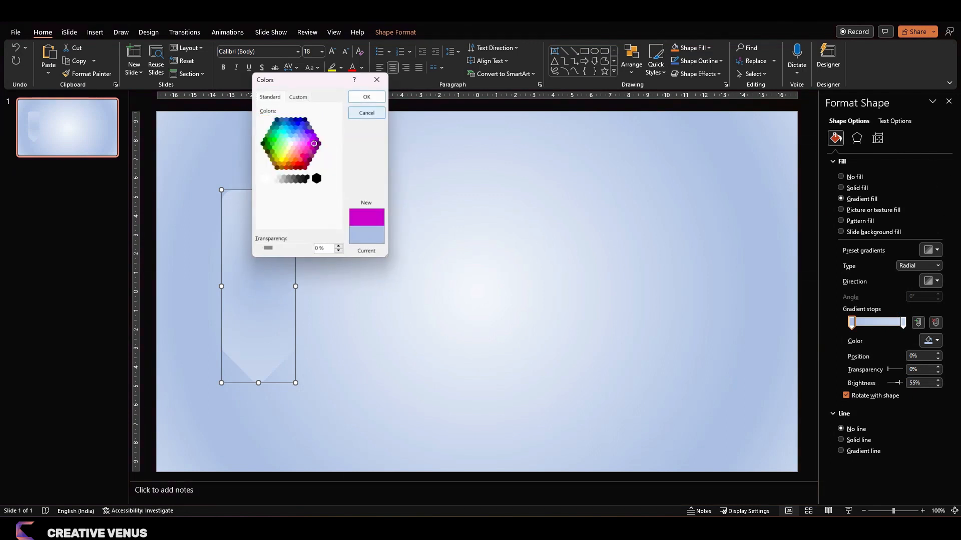
{"action": "left_click", "coordinate": [367, 97]}
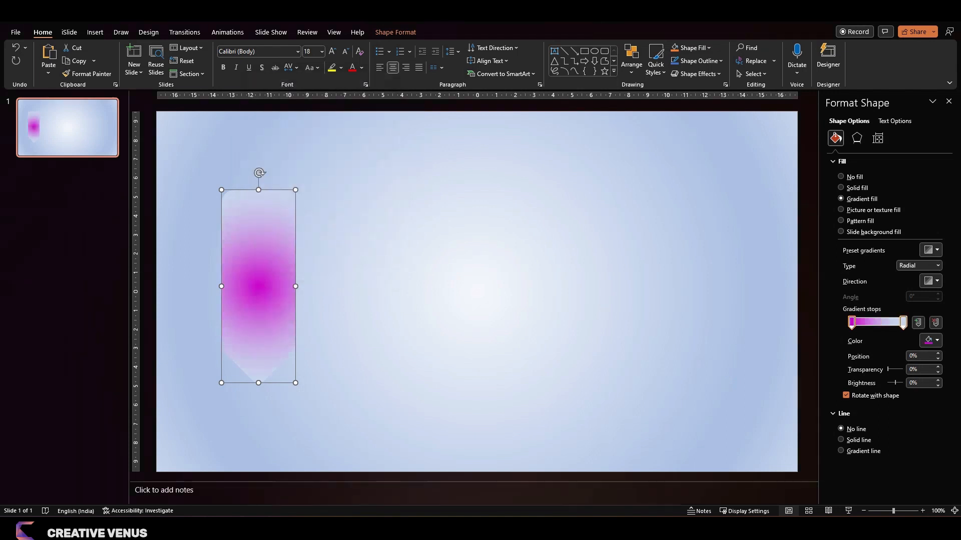
Step: Color the banner gradient's 100% stop dark magenta from the standard colors and deselect the shape
{"action": "left_click", "coordinate": [903, 323]}
{"action": "left_click", "coordinate": [931, 340]}
{"action": "left_click", "coordinate": [901, 478]}
{"action": "key", "text": "ctrl+Tab"}
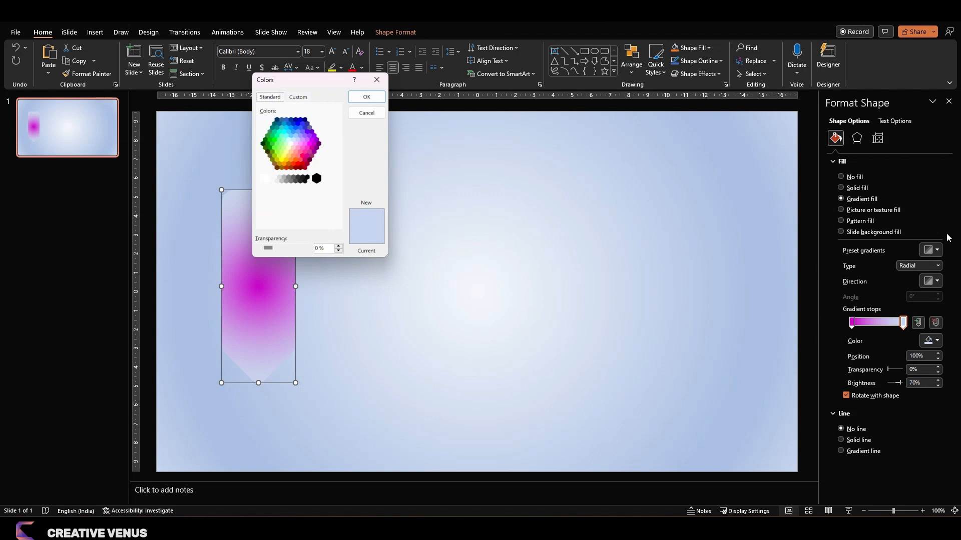
{"action": "double_click", "coordinate": [314, 152]}
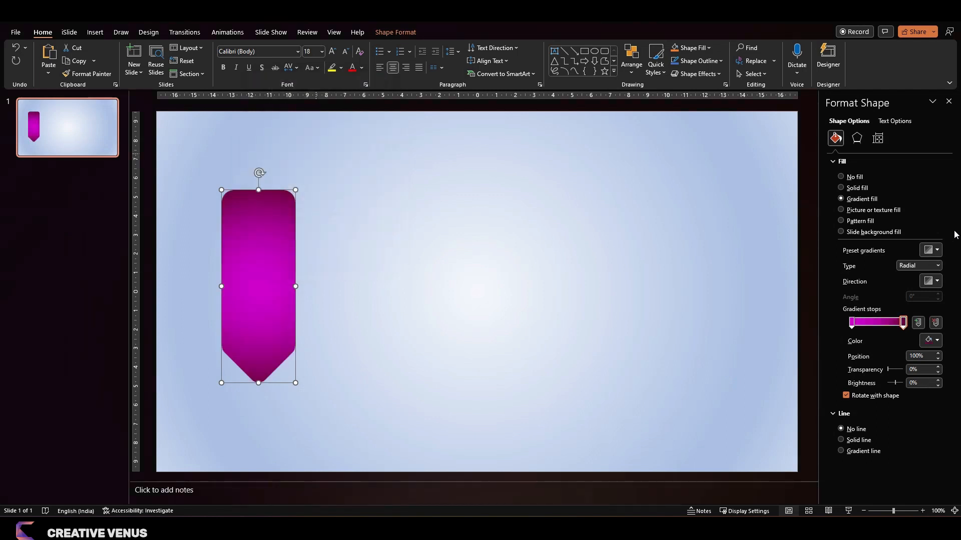
{"action": "left_click", "coordinate": [389, 272]}
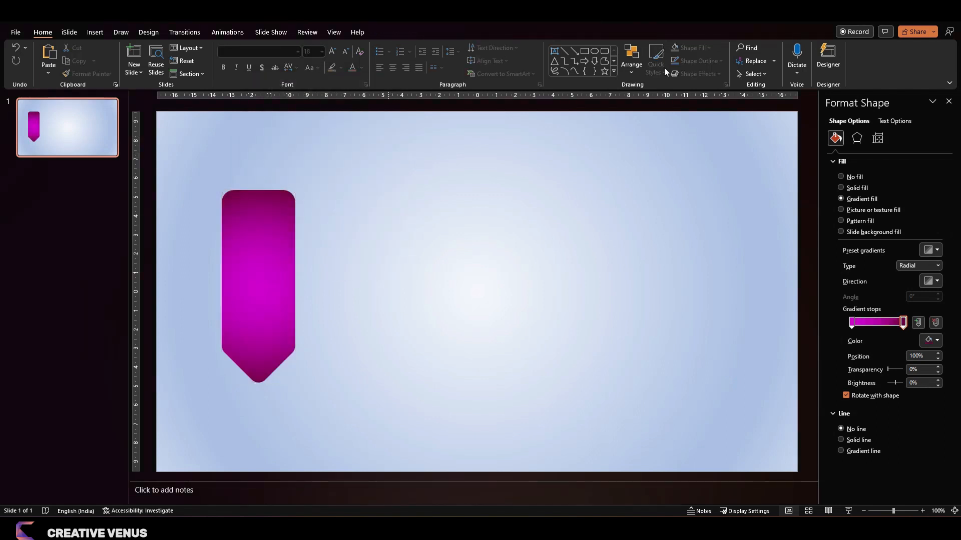
Step: Draw a circle about 5.77 cm in diameter and center it under the banner so it overlaps the pointed tip
{"action": "left_click", "coordinate": [95, 32]}
{"action": "left_click", "coordinate": [191, 60]}
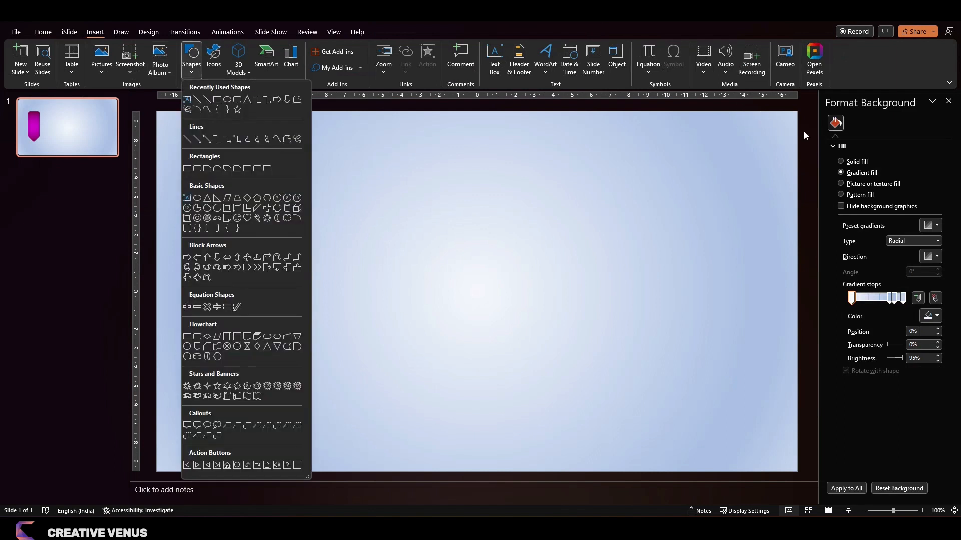
{"action": "left_click", "coordinate": [227, 99]}
{"action": "left_click_drag", "start_coordinate": [221, 347], "coordinate": [331, 457]}
{"action": "left_click_drag", "start_coordinate": [304, 386], "coordinate": [286, 392]}
Step: Duplicate the magenta banner, fill the copy with solid orange, and place it exactly over the original
{"action": "left_click", "coordinate": [261, 279]}
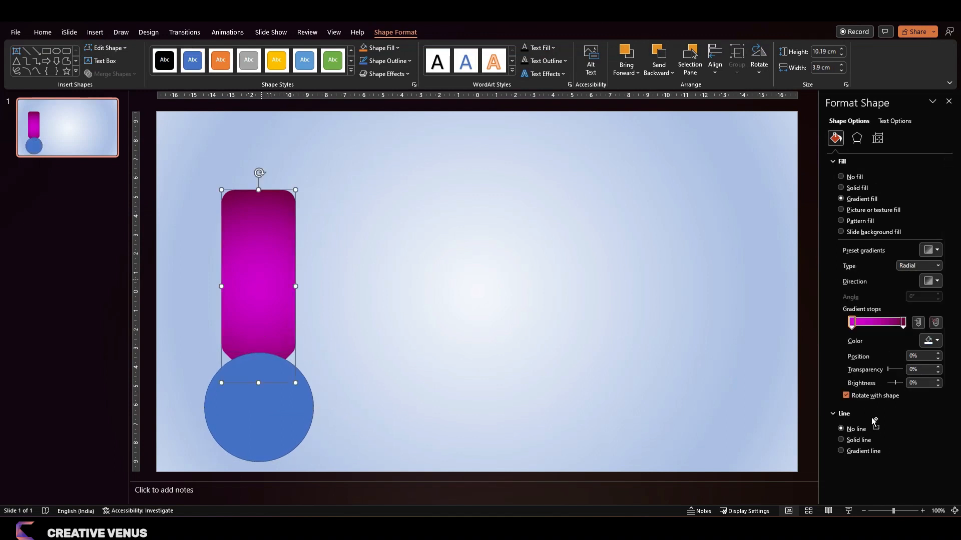
{"action": "key", "text": "ctrl+d"}
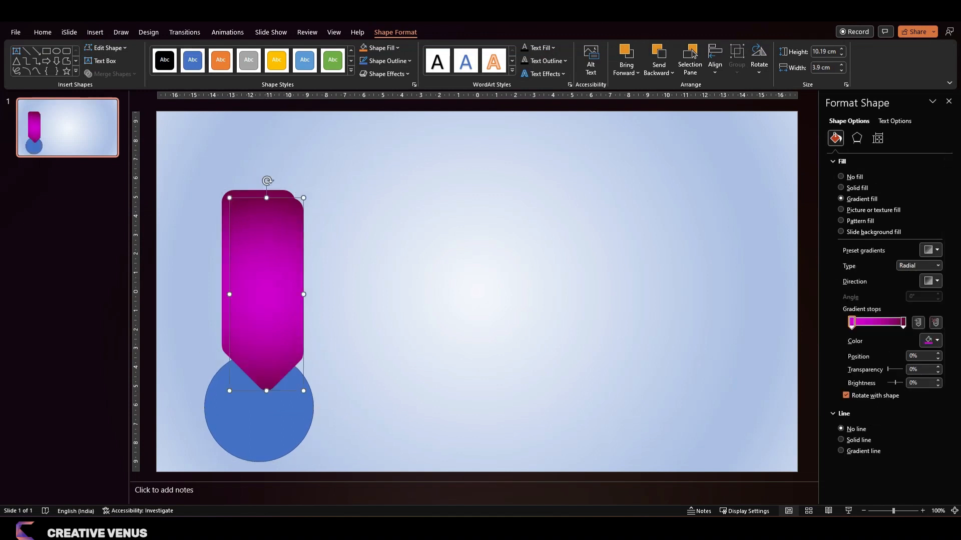
{"action": "left_click", "coordinate": [375, 48]}
{"action": "left_click_drag", "start_coordinate": [281, 264], "coordinate": [278, 255]}
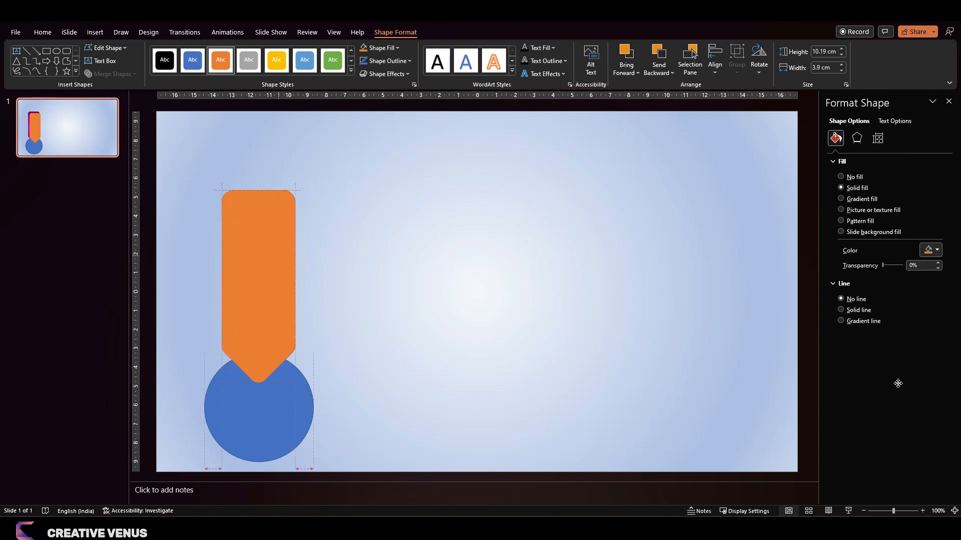
Step: Bring the blue circle in front of the orange banner copy and deselect it
{"action": "left_click", "coordinate": [276, 416]}
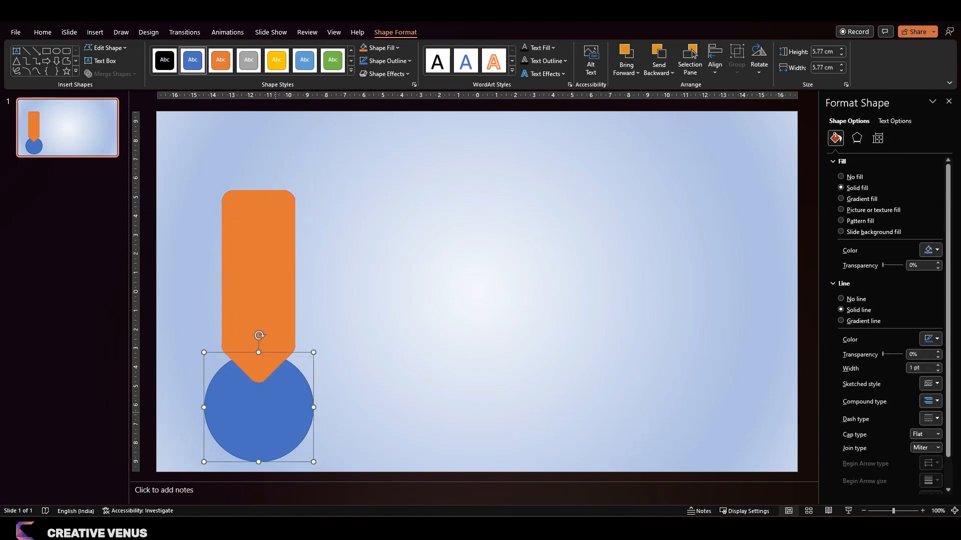
{"action": "right_click", "coordinate": [276, 416]}
{"action": "left_click", "coordinate": [314, 225]}
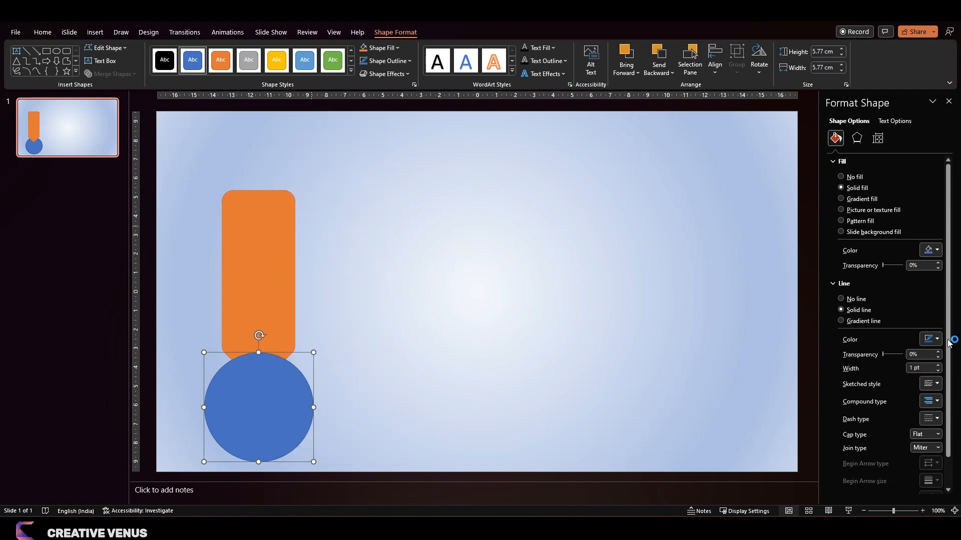
{"action": "key", "text": "Escape"}
Step: Intersect the orange banner copy with the circle so only their overlap at the banner's tip is kept
{"action": "left_click", "coordinate": [270, 305]}
{"action": "left_click", "coordinate": [270, 401], "text": "shift"}
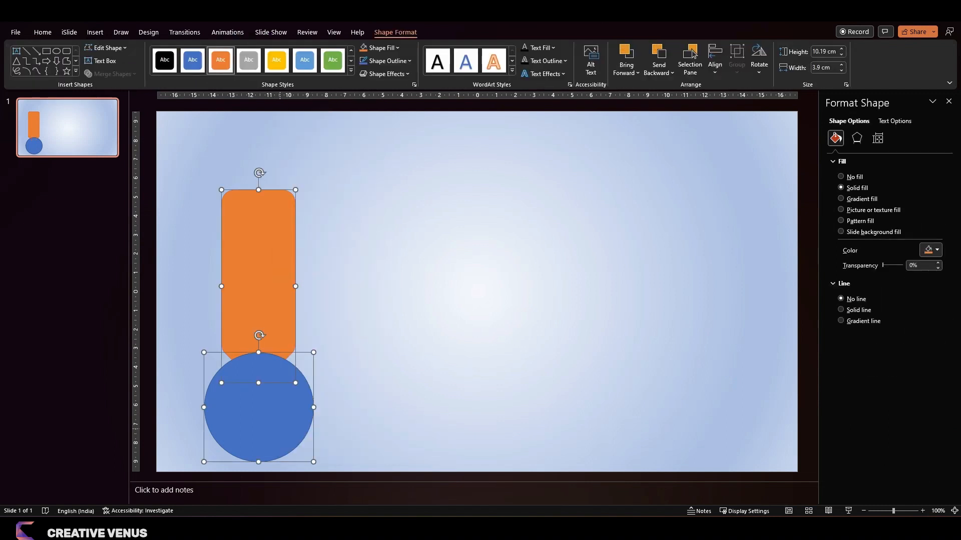
{"action": "left_click", "coordinate": [754, 29]}
{"action": "left_click", "coordinate": [766, 69]}
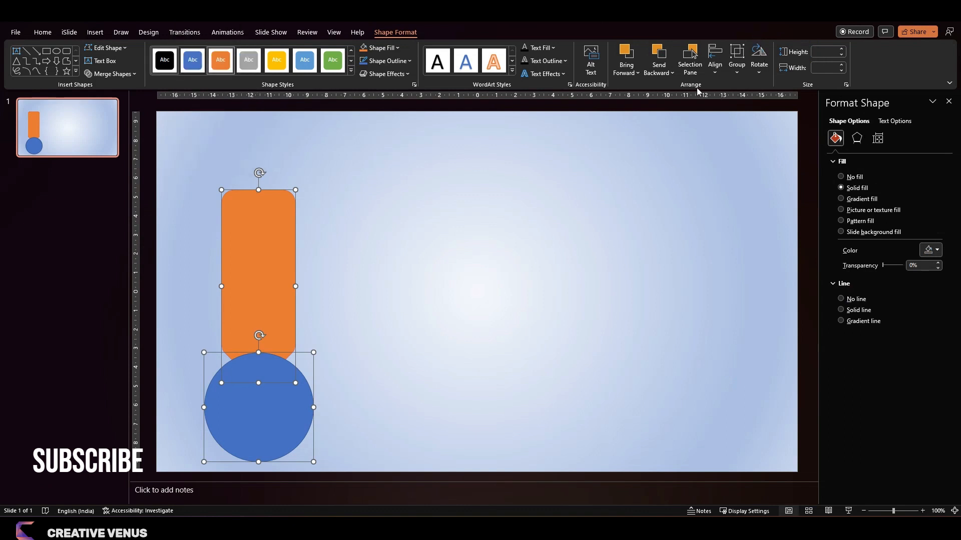
{"action": "left_click", "coordinate": [112, 73]}
{"action": "left_click", "coordinate": [113, 129]}
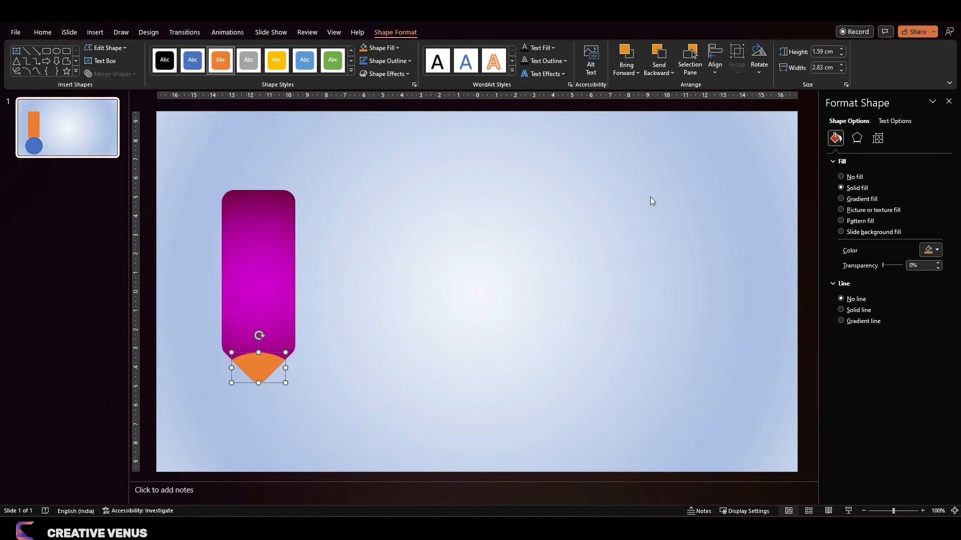
Step: Fill the orange tip piece with white at 76% transparency and deselect it
{"action": "left_click", "coordinate": [932, 250]}
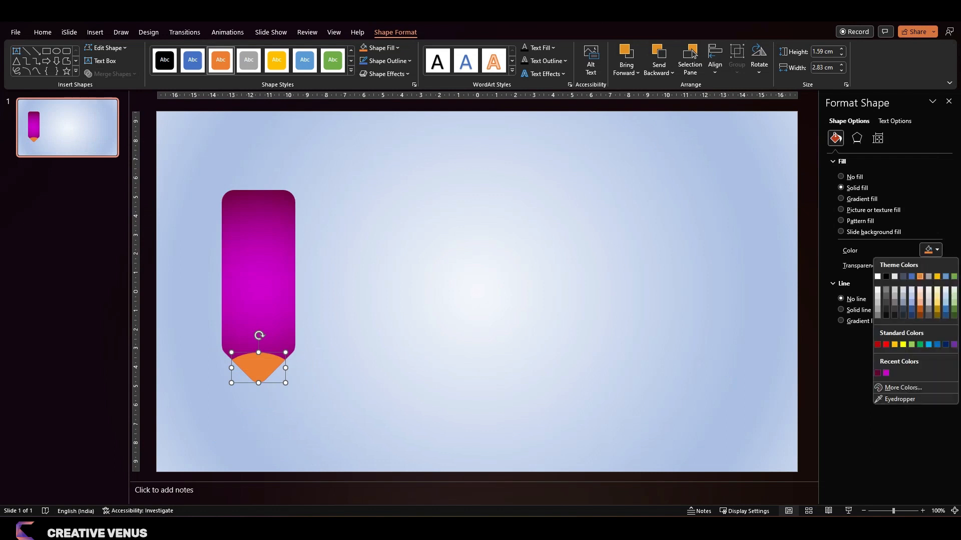
{"action": "left_click", "coordinate": [878, 276]}
{"action": "left_click_drag", "start_coordinate": [883, 266], "coordinate": [897, 265]}
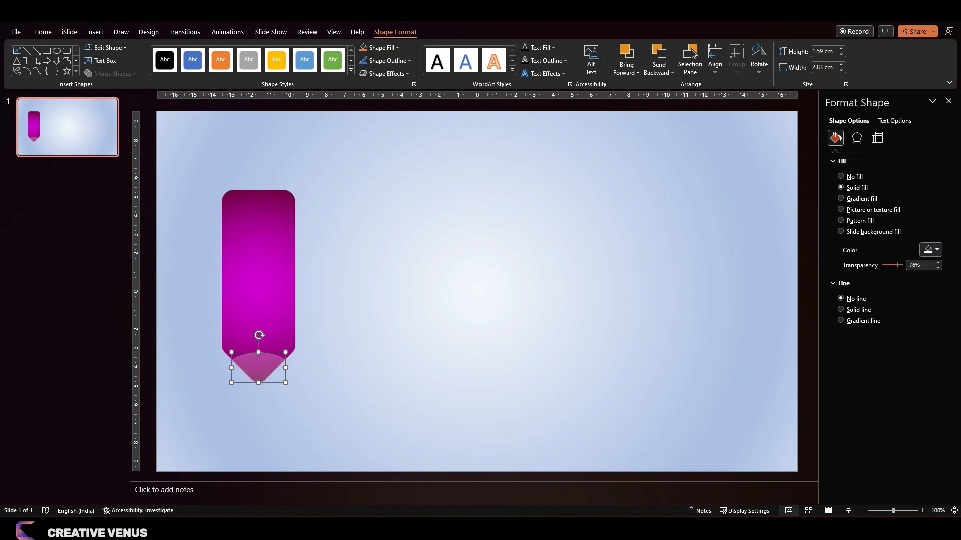
{"action": "key", "text": "Escape"}
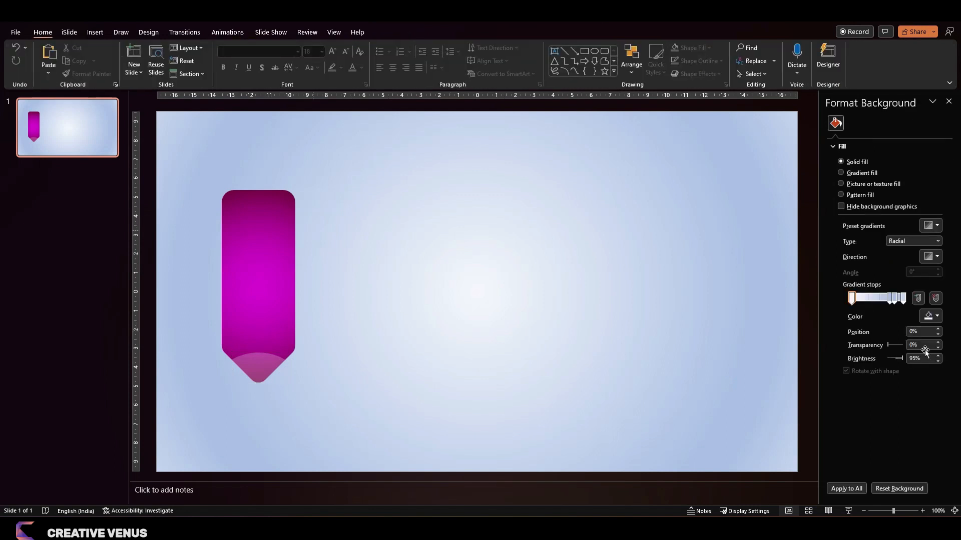
Step: Draw a rounded rectangle about 8.57 cm high beside the banner and set its width to 3.9 cm
{"action": "left_click", "coordinate": [261, 257]}
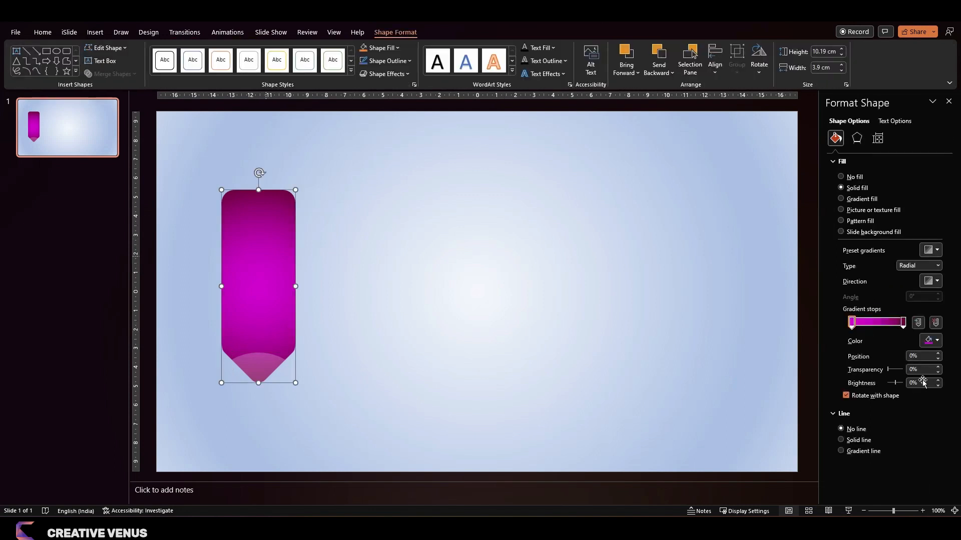
{"action": "left_click", "coordinate": [302, 234]}
{"action": "left_click", "coordinate": [262, 229]}
{"action": "left_click", "coordinate": [95, 32]}
{"action": "left_click", "coordinate": [191, 60]}
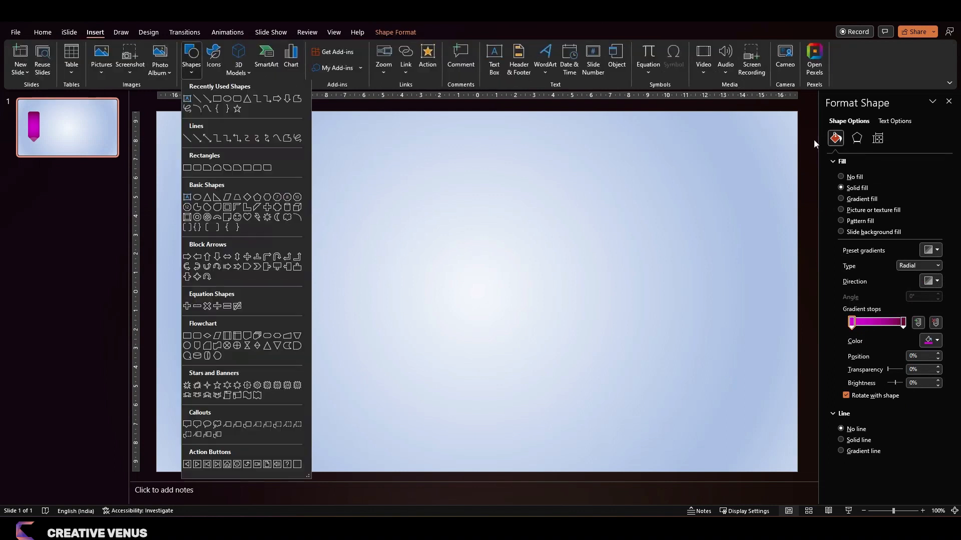
{"action": "left_click", "coordinate": [237, 100]}
{"action": "left_click_drag", "start_coordinate": [336, 207], "coordinate": [410, 370]}
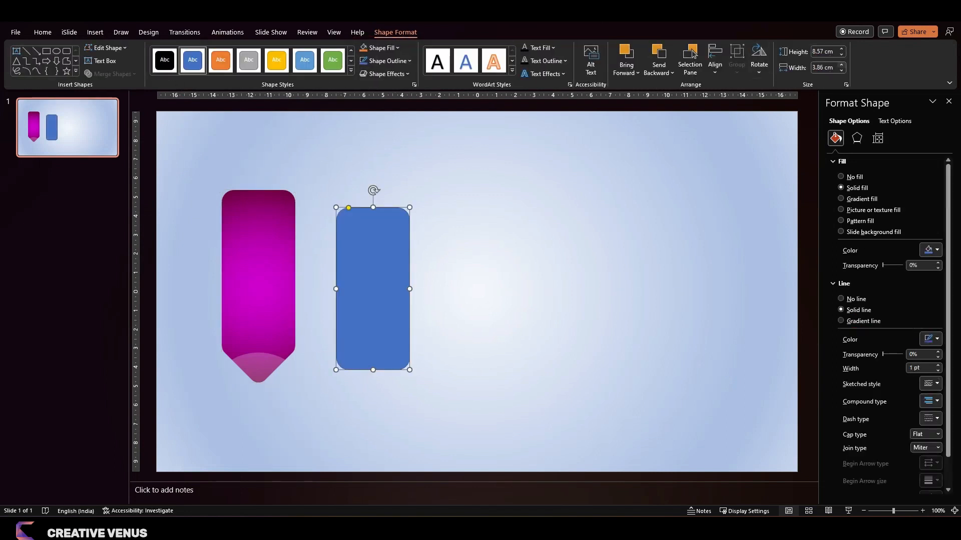
{"action": "left_click", "coordinate": [841, 65]}
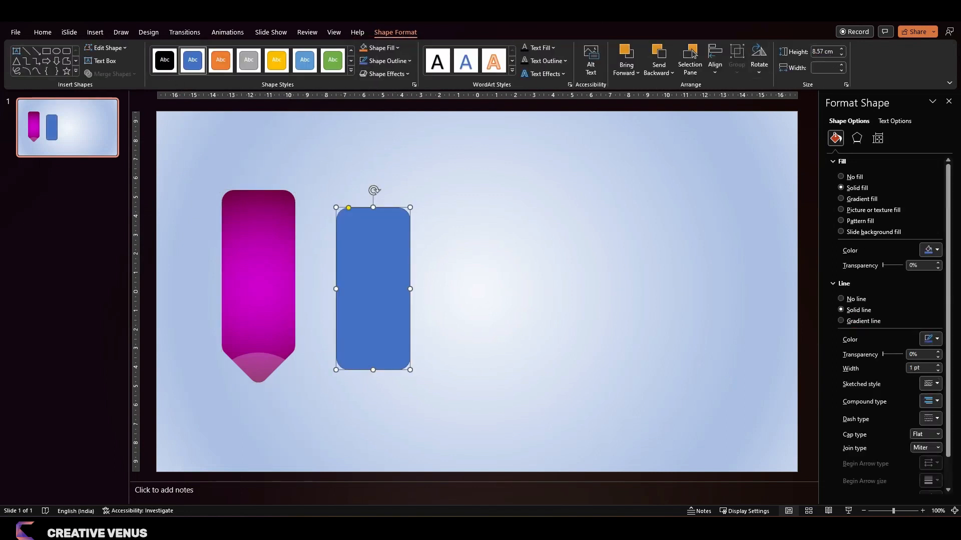
Step: Fully round the rectangle's ends, resize it to about 7.81 cm high, and center it over the magenta banner
{"action": "mouse_move", "coordinate": [373, 207]}
{"action": "left_mouse_down"}
{"action": "mouse_move", "coordinate": [373, 195]}
{"action": "mouse_move", "coordinate": [357, 195]}
{"action": "mouse_move", "coordinate": [375, 196]}
{"action": "left_mouse_up"}
{"action": "left_click_drag", "start_coordinate": [384, 249], "coordinate": [266, 233]}
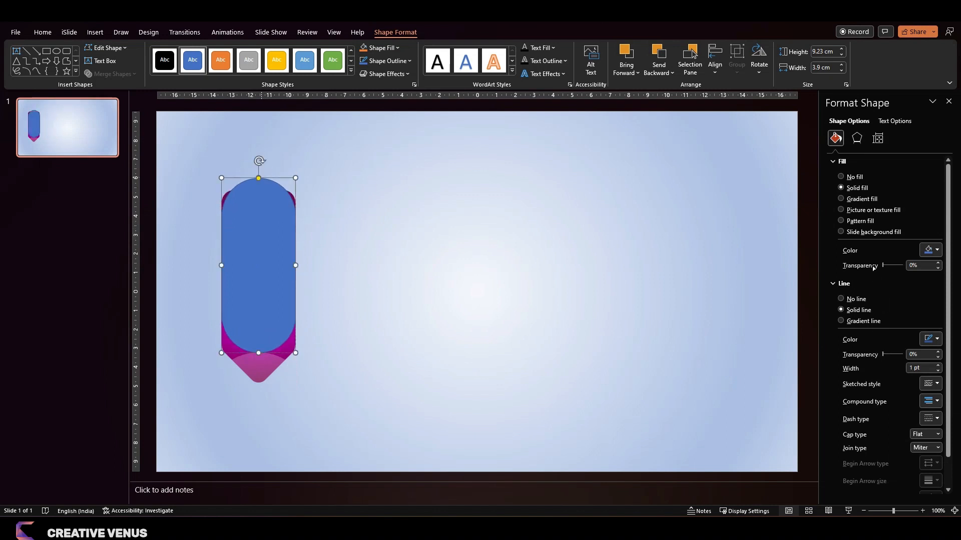
{"action": "left_click_drag", "start_coordinate": [258, 353], "coordinate": [258, 325]}
{"action": "left_click_drag", "start_coordinate": [259, 290], "coordinate": [258, 320]}
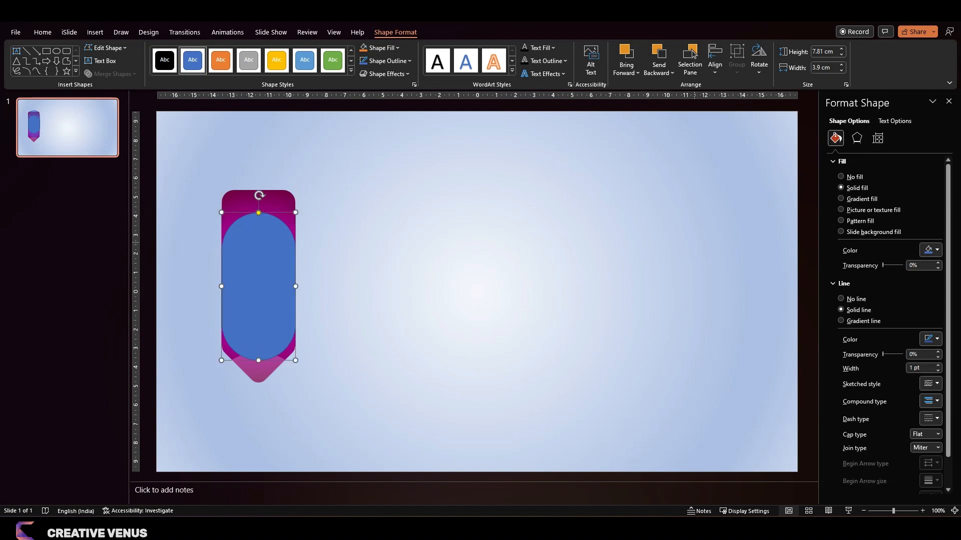
Step: Remove the blue pill's outline and fill it with white
{"action": "left_click", "coordinate": [841, 299]}
{"action": "left_click", "coordinate": [931, 250]}
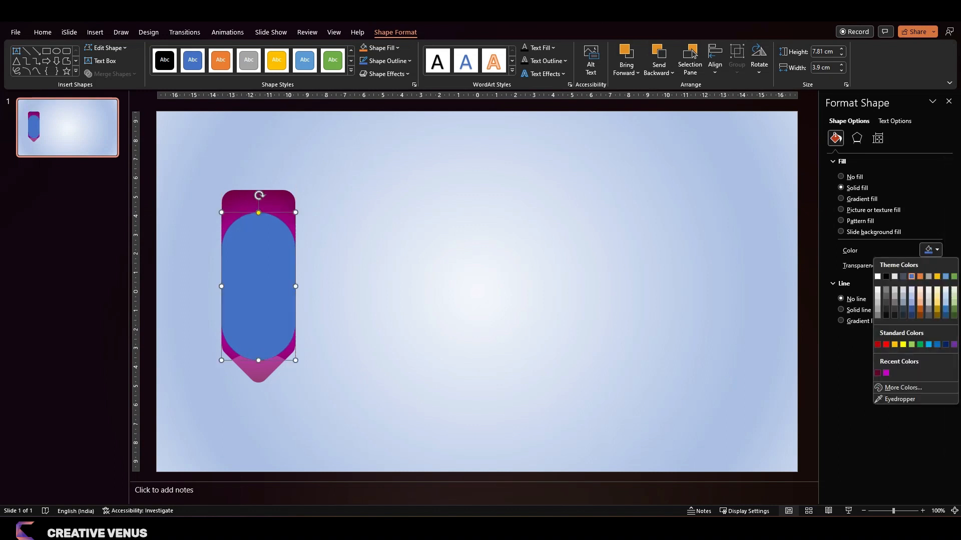
{"action": "left_click", "coordinate": [877, 276]}
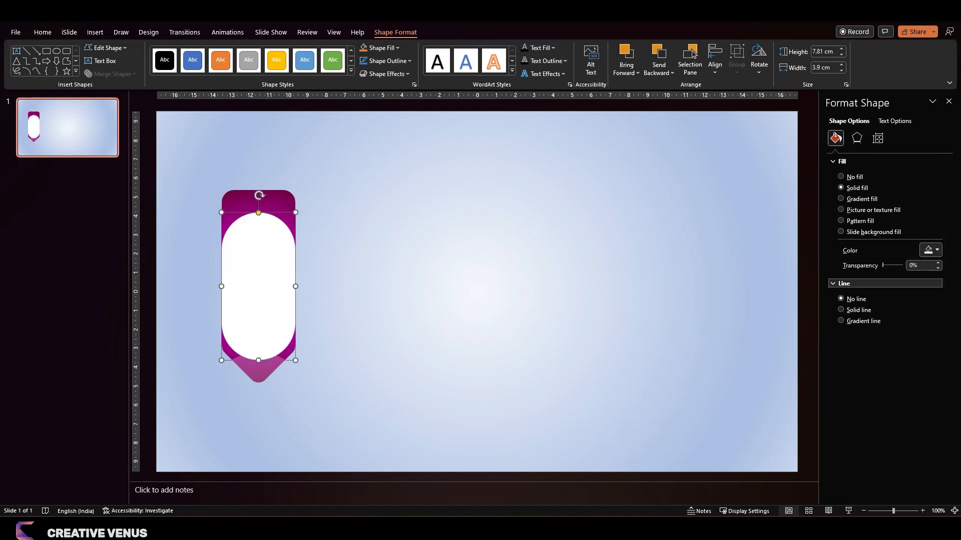
{"action": "left_click", "coordinate": [363, 302]}
Step: Try a preset outer shadow on the white pill and undo it
{"action": "left_click", "coordinate": [259, 300]}
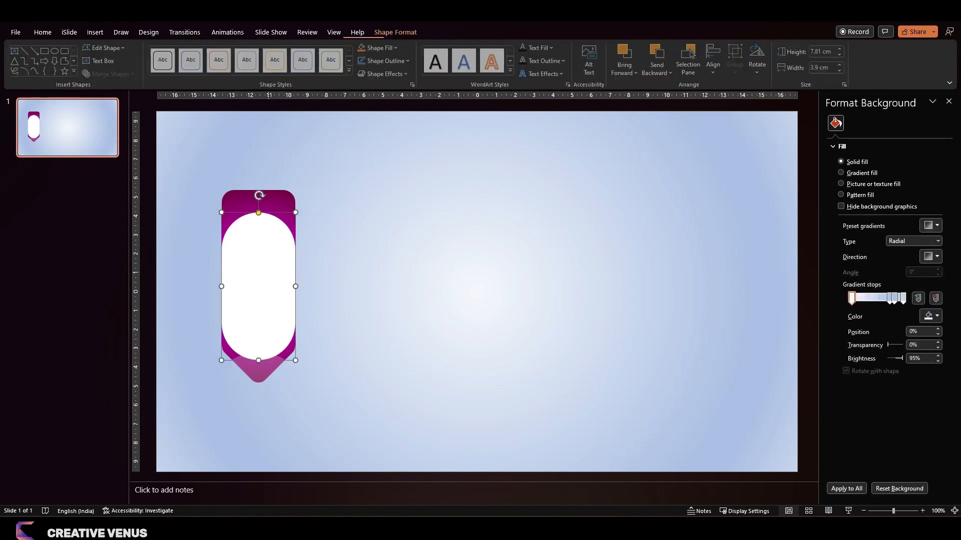
{"action": "left_click", "coordinate": [856, 138]}
{"action": "left_click", "coordinate": [849, 161]}
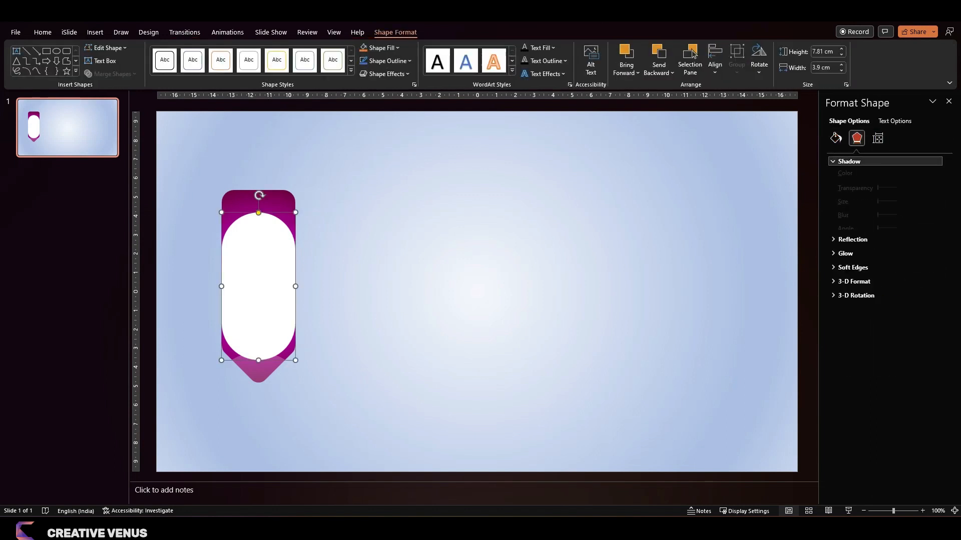
{"action": "left_click", "coordinate": [931, 176]}
{"action": "left_click", "coordinate": [887, 259]}
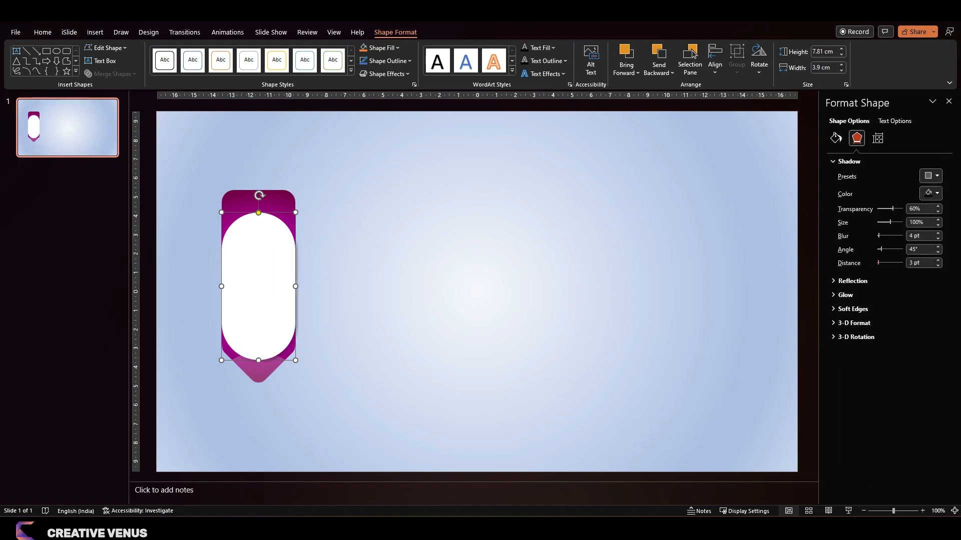
{"action": "key", "text": "ctrl+z"}
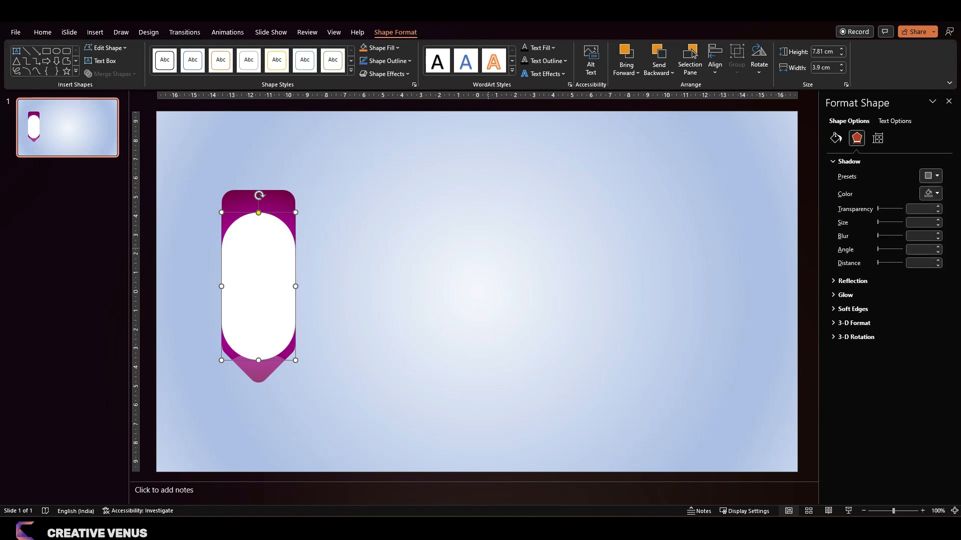
Step: Set the white pill's transparency to 78% and duplicate it with the copy's transparency at 0%
{"action": "left_click", "coordinate": [500, 247]}
{"action": "left_click", "coordinate": [269, 243]}
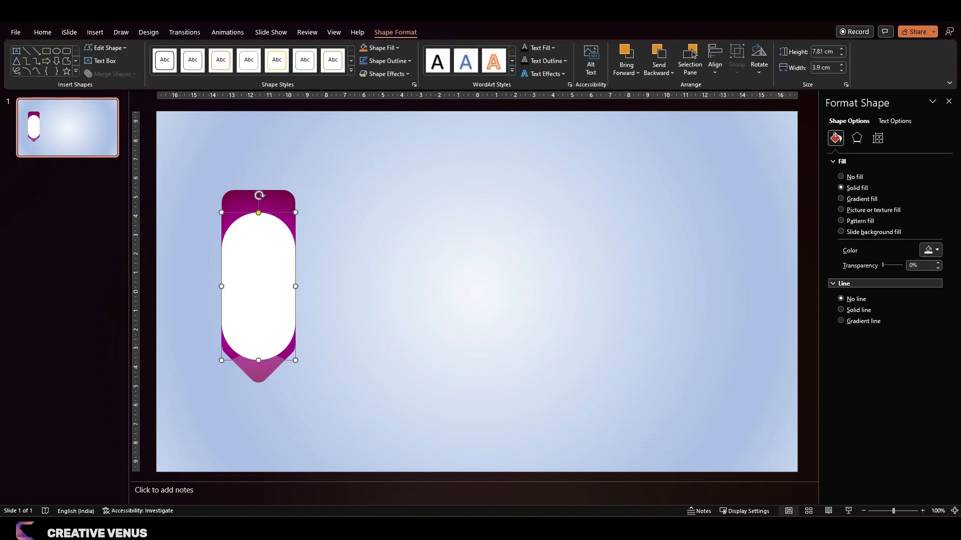
{"action": "left_click_drag", "start_coordinate": [883, 266], "coordinate": [899, 265]}
{"action": "key", "text": "ctrl+d"}
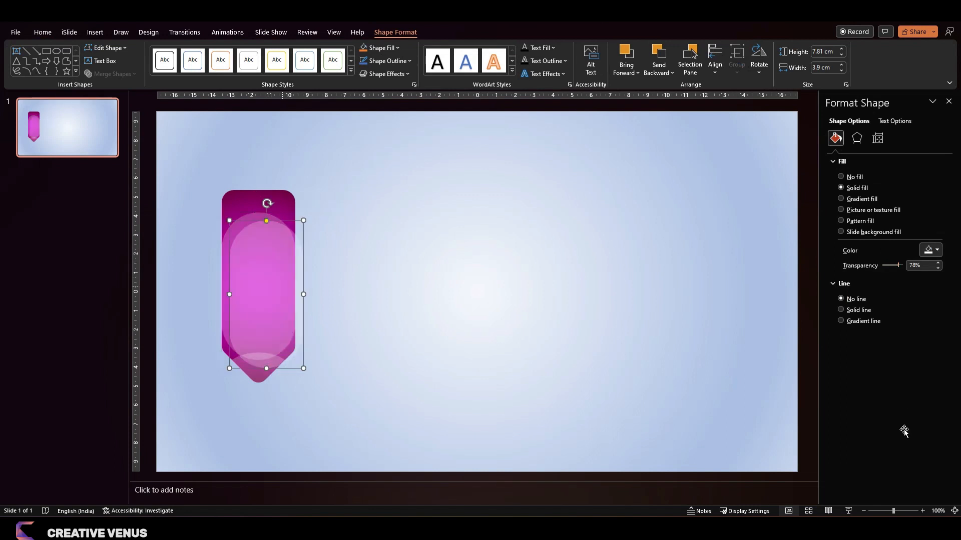
{"action": "left_click_drag", "start_coordinate": [898, 265], "coordinate": [883, 266]}
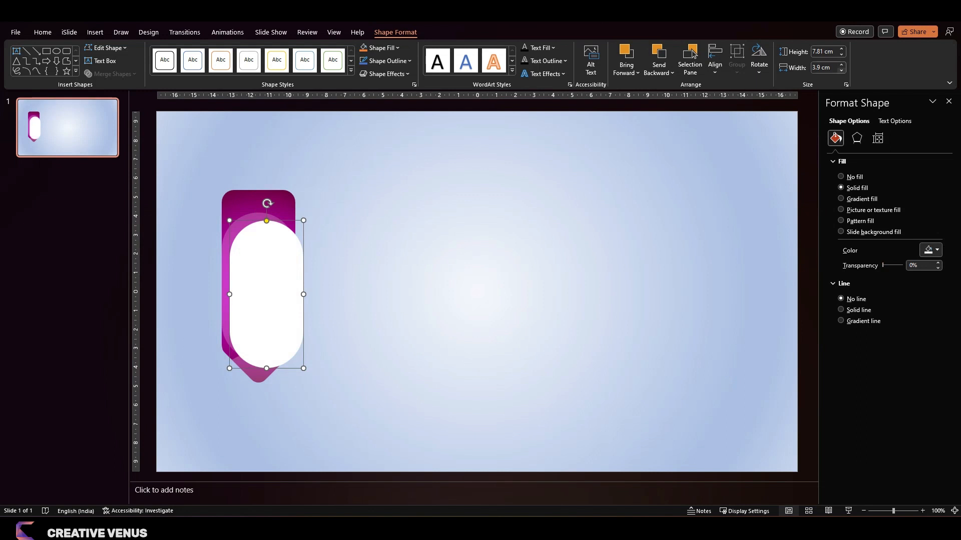
Step: Narrow the opaque white copy to 3.7 cm wide and center it over the wider translucent pill
{"action": "key", "text": "shift+Left"}
{"action": "key", "text": "shift+Left"}
{"action": "left_click_drag", "start_coordinate": [276, 301], "coordinate": [271, 293]}
{"action": "key", "text": "Up"}
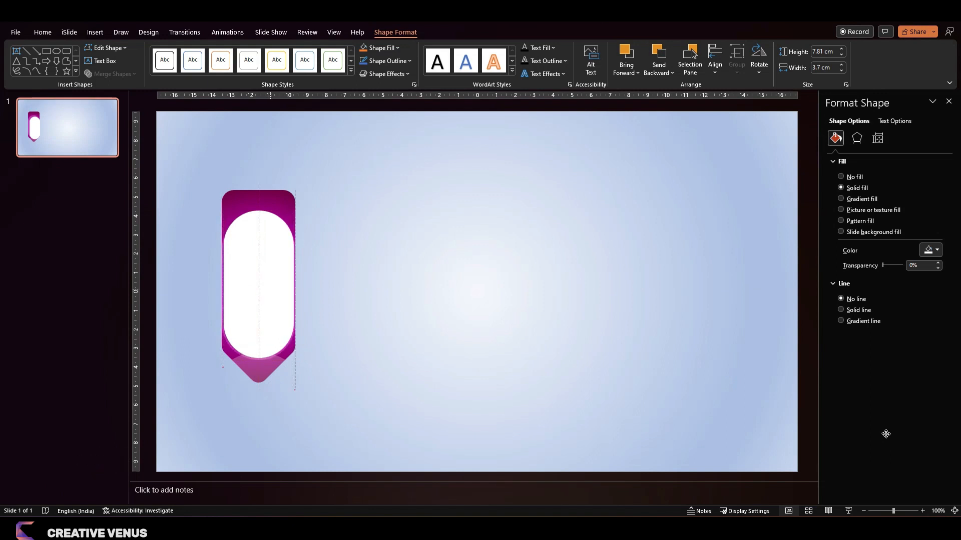
Step: Move the narrow white pill aside and set the wider pill's transparency to 38%
{"action": "left_click_drag", "start_coordinate": [270, 290], "coordinate": [414, 291]}
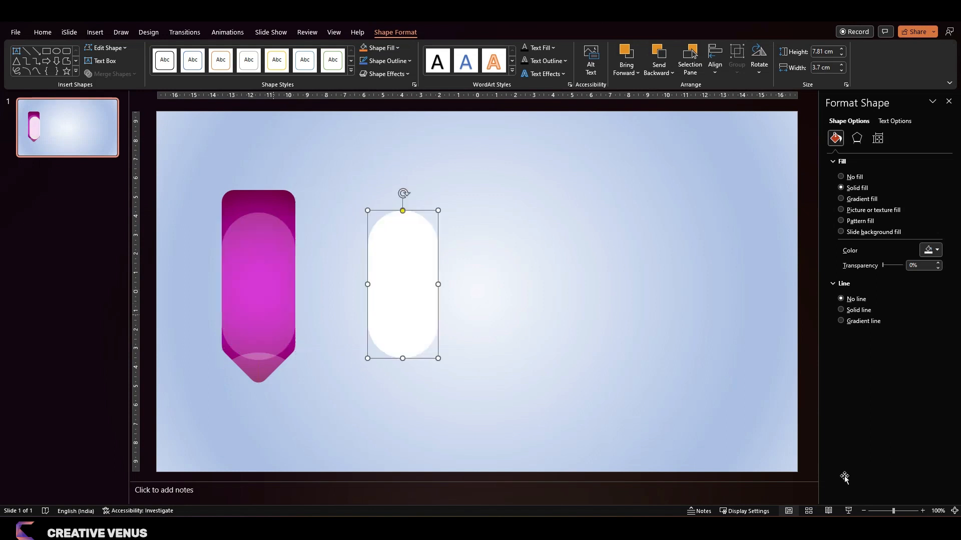
{"action": "left_click", "coordinate": [259, 286]}
{"action": "left_click_drag", "start_coordinate": [898, 265], "coordinate": [890, 265]}
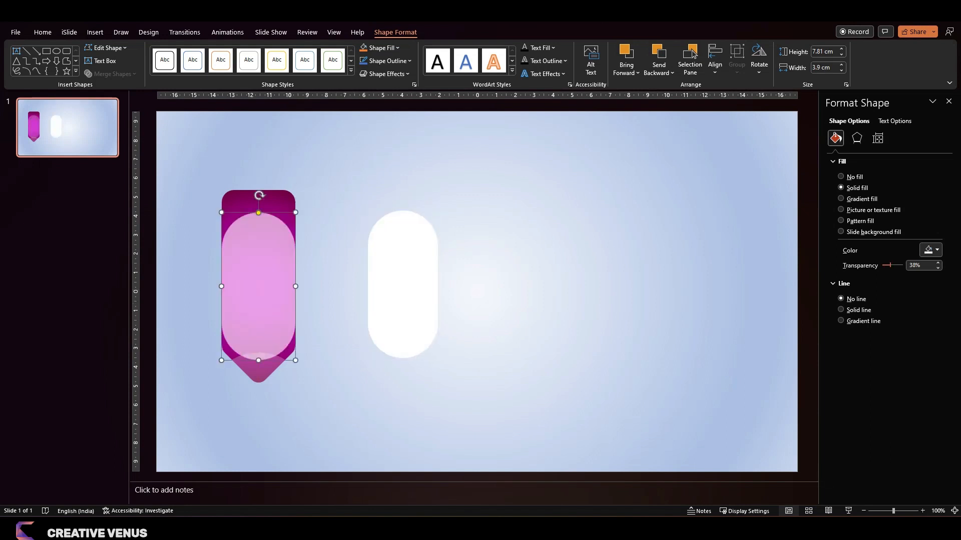
Step: Move the narrow white pill back onto the banner and nudge it vertically until it sits centered inside the wider pill
{"action": "mouse_move", "coordinate": [424, 299]}
{"action": "left_mouse_down"}
{"action": "mouse_move", "coordinate": [283, 282]}
{"action": "mouse_move", "coordinate": [278, 297]}
{"action": "left_mouse_up"}
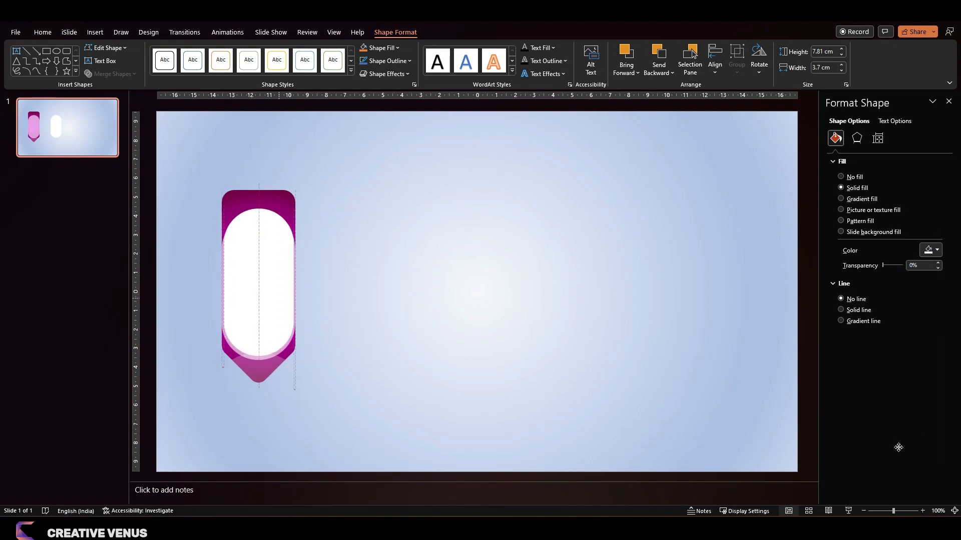
{"action": "left_click_drag", "start_coordinate": [280, 298], "coordinate": [280, 298]}
{"action": "key", "text": "Down"}
{"action": "key", "text": "Down"}
{"action": "key", "text": "Down"}
{"action": "key", "text": "Down"}
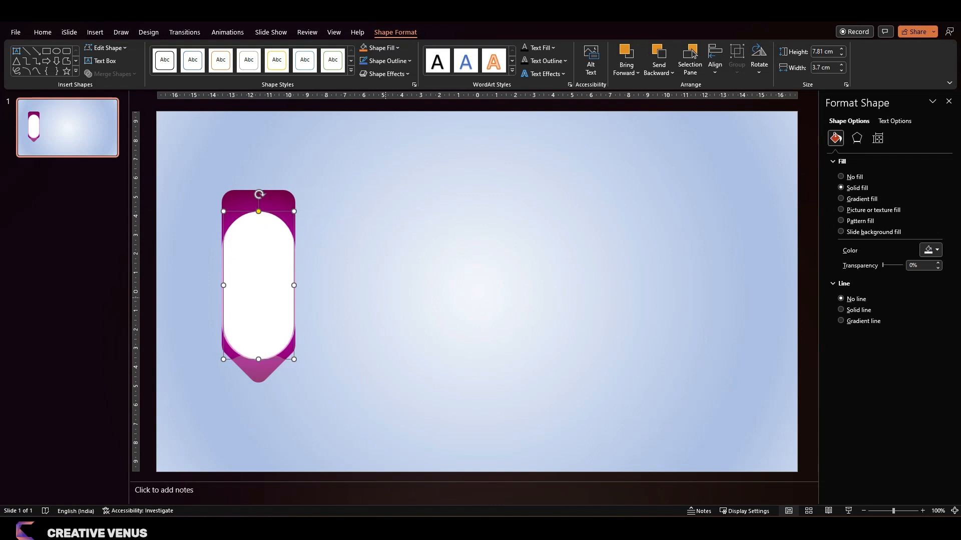
{"action": "key", "text": "Up"}
Step: Apply a preset 45° outer shadow to the narrow white pill with 77% transparency and about 28 pt blur
{"action": "left_click", "coordinate": [857, 138]}
{"action": "left_click", "coordinate": [849, 161]}
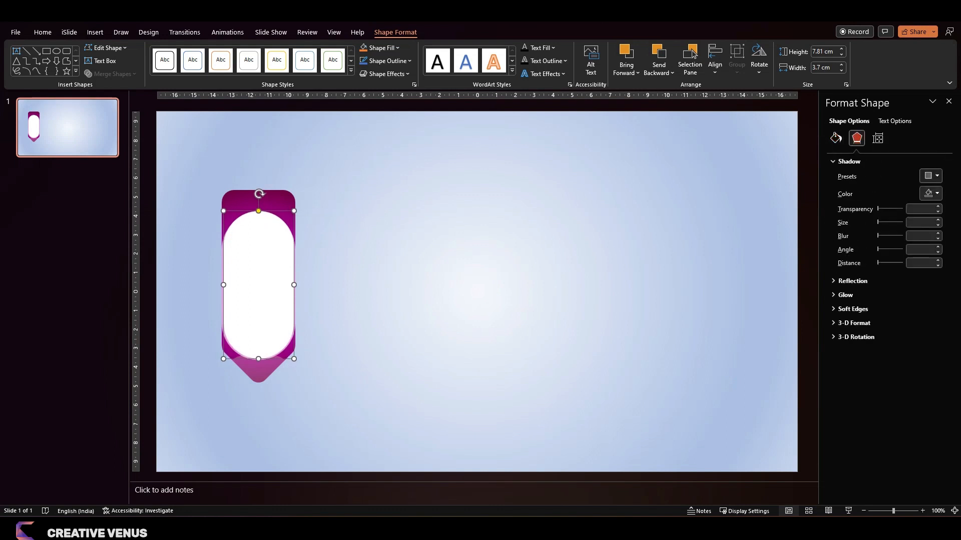
{"action": "left_click", "coordinate": [931, 175]}
{"action": "left_click", "coordinate": [887, 258]}
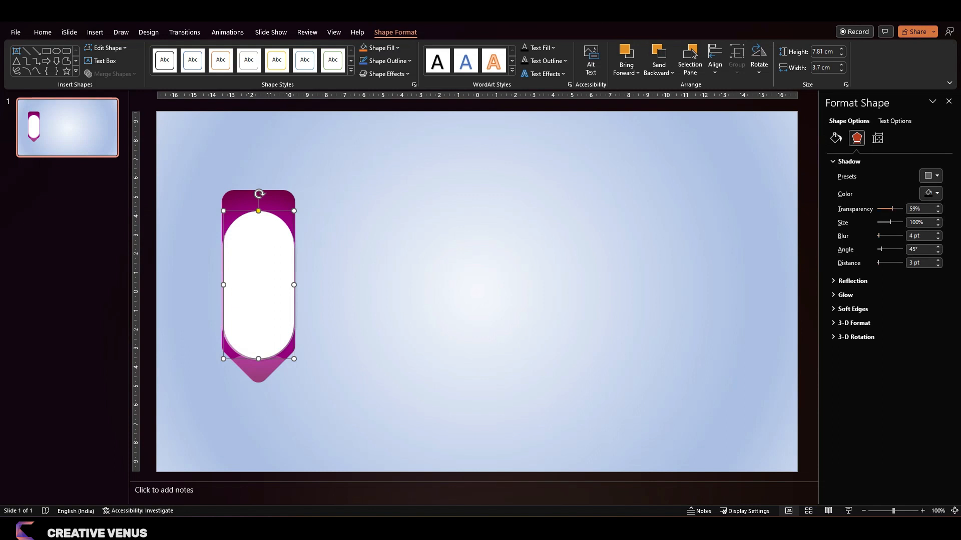
{"action": "left_click_drag", "start_coordinate": [892, 209], "coordinate": [885, 235]}
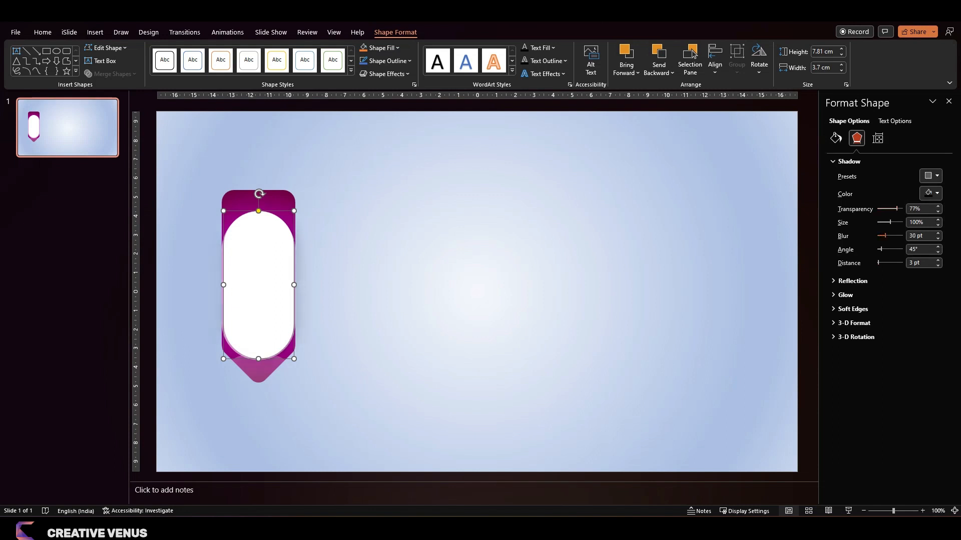
{"action": "key", "text": "Escape"}
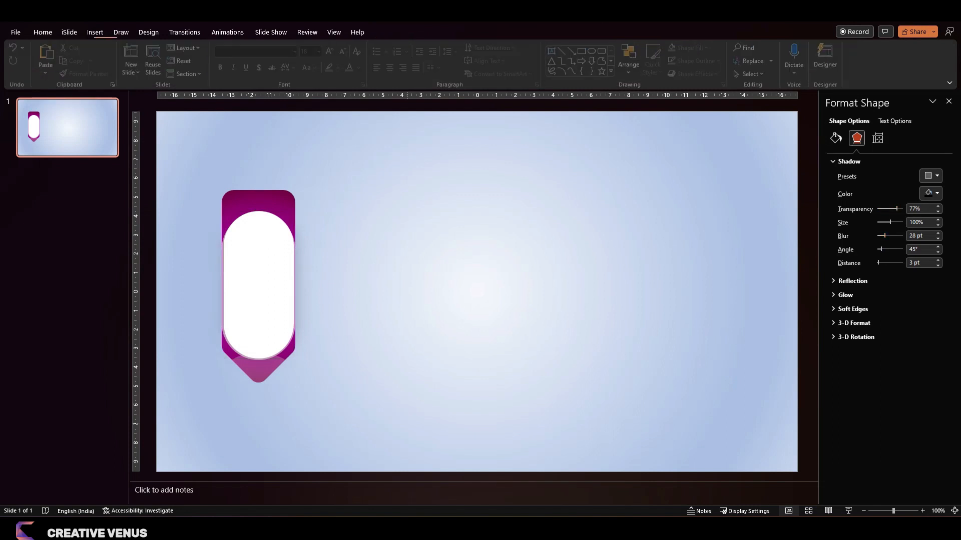
Step: Set the wider pill's fill transparency to 5% and deselect it
{"action": "left_click_drag", "start_coordinate": [422, 381], "coordinate": [189, 208]}
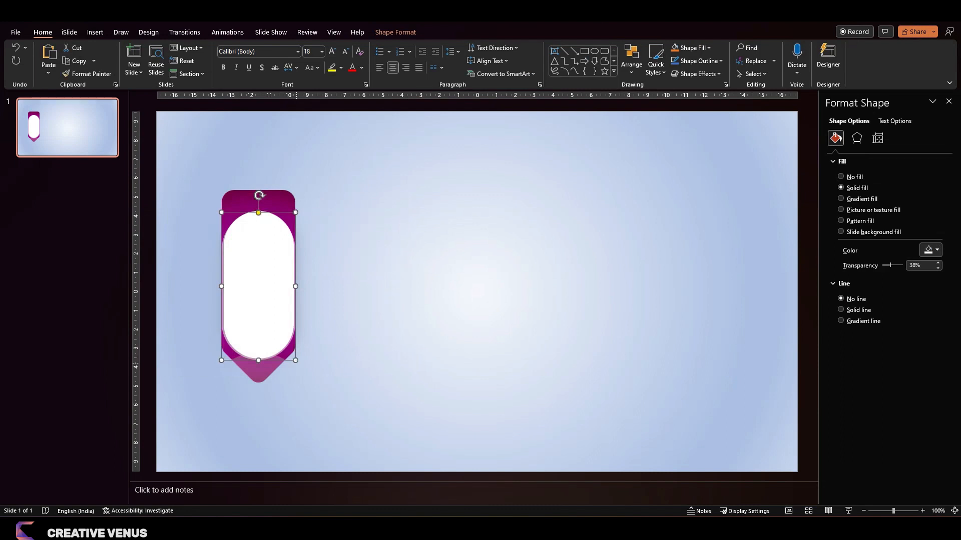
{"action": "left_click_drag", "start_coordinate": [890, 265], "coordinate": [883, 265]}
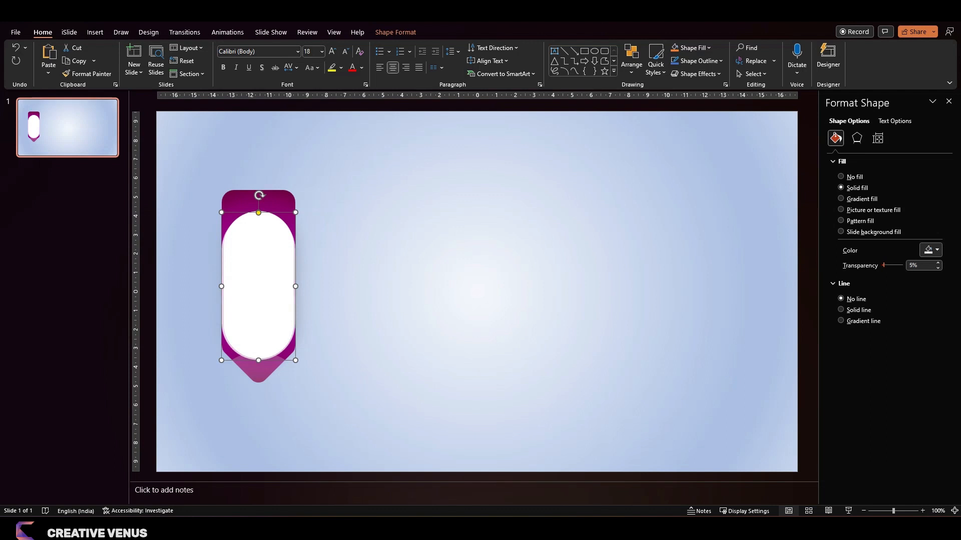
{"action": "left_click", "coordinate": [445, 345]}
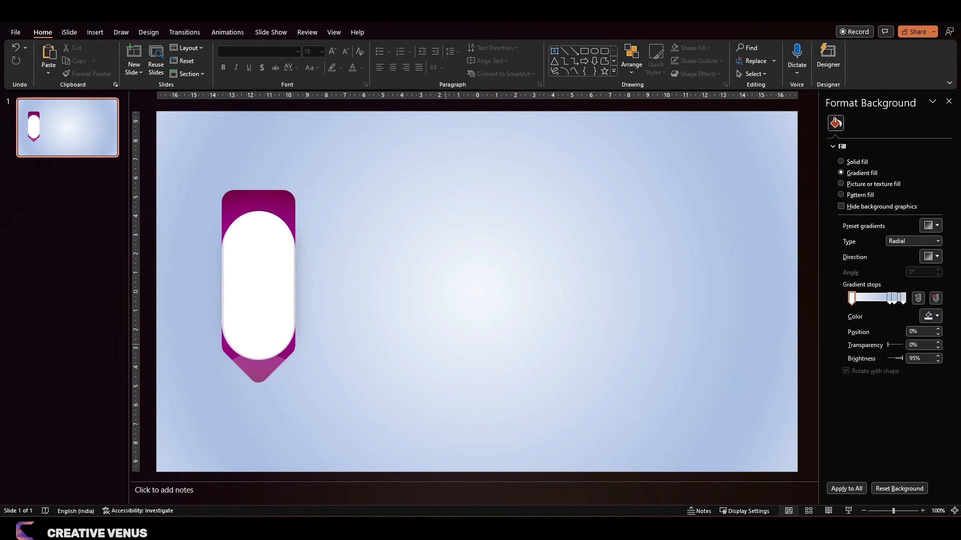
Step: Try a black fill with 51% transparency on the banner's pointed tip
{"action": "left_click", "coordinate": [264, 373]}
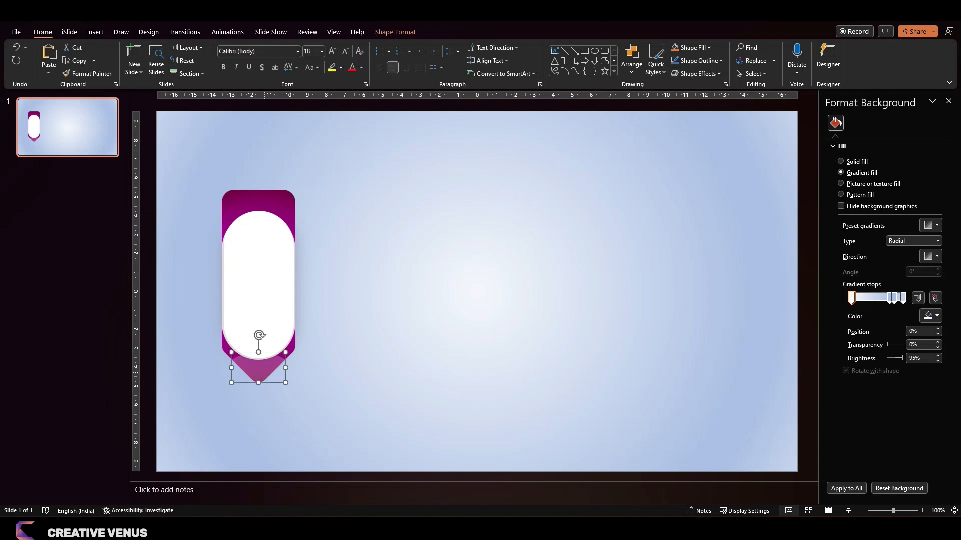
{"action": "left_click_drag", "start_coordinate": [898, 265], "coordinate": [891, 265]}
{"action": "left_click", "coordinate": [931, 250]}
{"action": "left_click", "coordinate": [886, 276]}
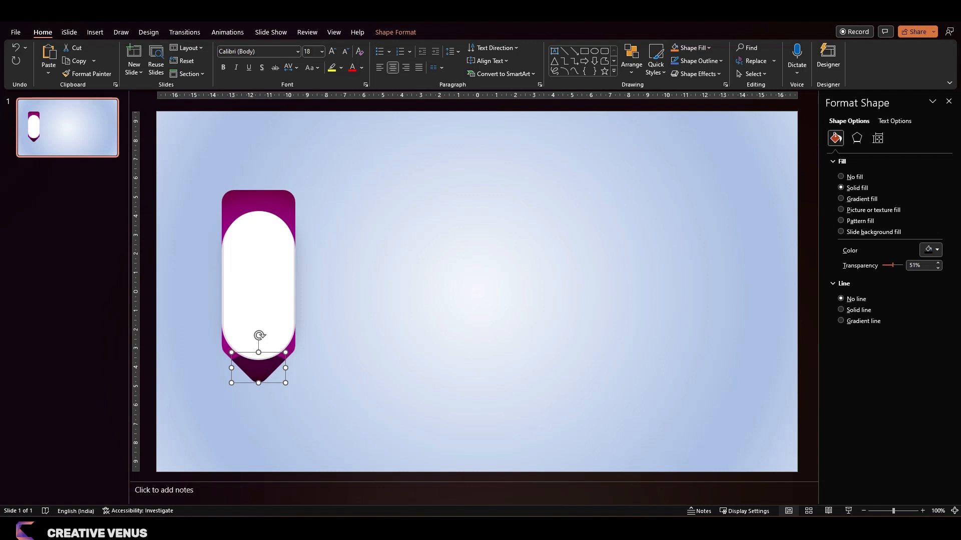
{"action": "key", "text": "Escape"}
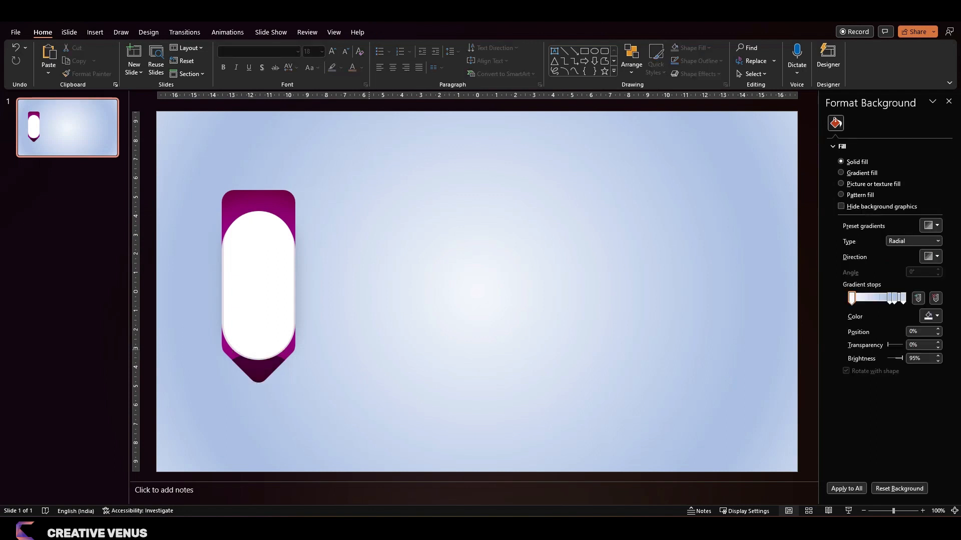
Step: Recolor the banner's pointed tip white and slightly lower its fill transparency
{"action": "left_click", "coordinate": [258, 363]}
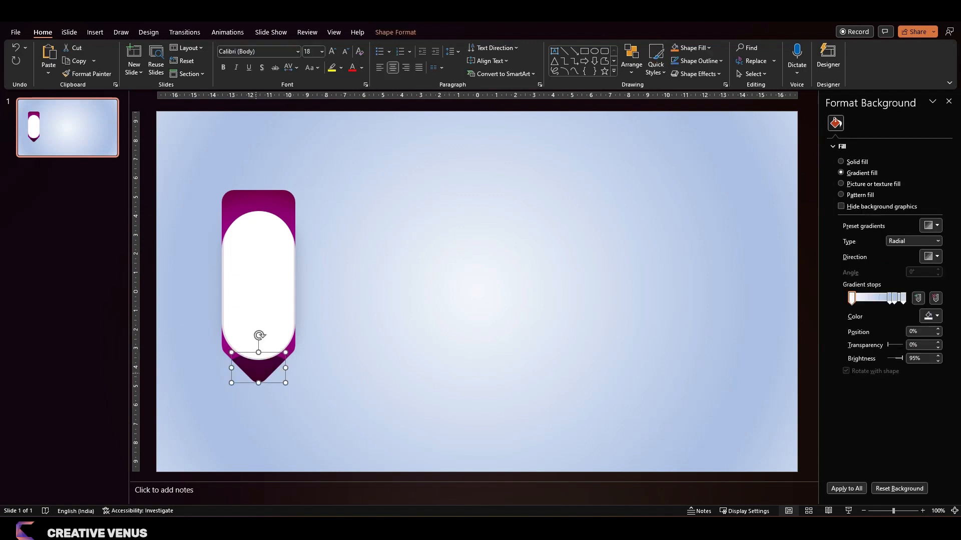
{"action": "left_click", "coordinate": [931, 250]}
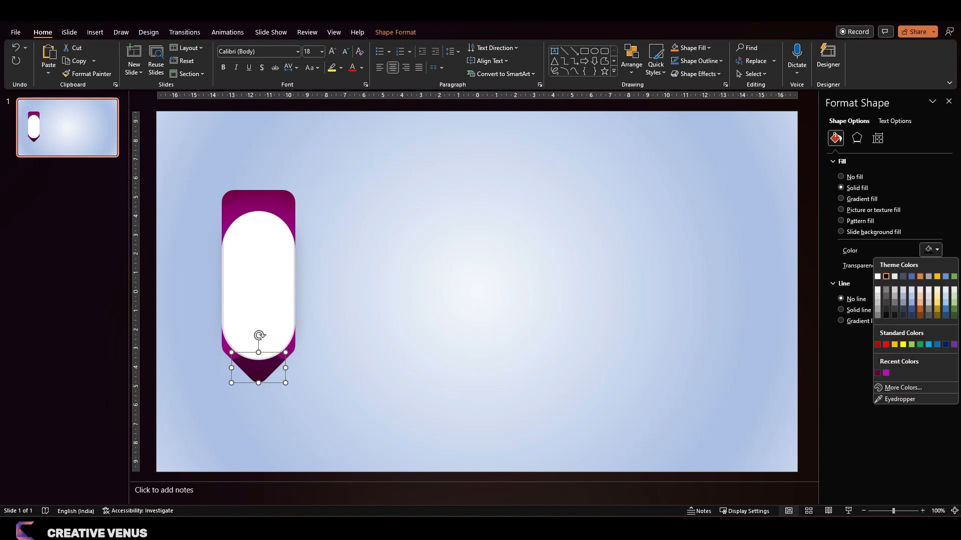
{"action": "left_click", "coordinate": [877, 277]}
{"action": "left_click_drag", "start_coordinate": [891, 265], "coordinate": [888, 265]}
{"action": "key", "text": "Escape"}
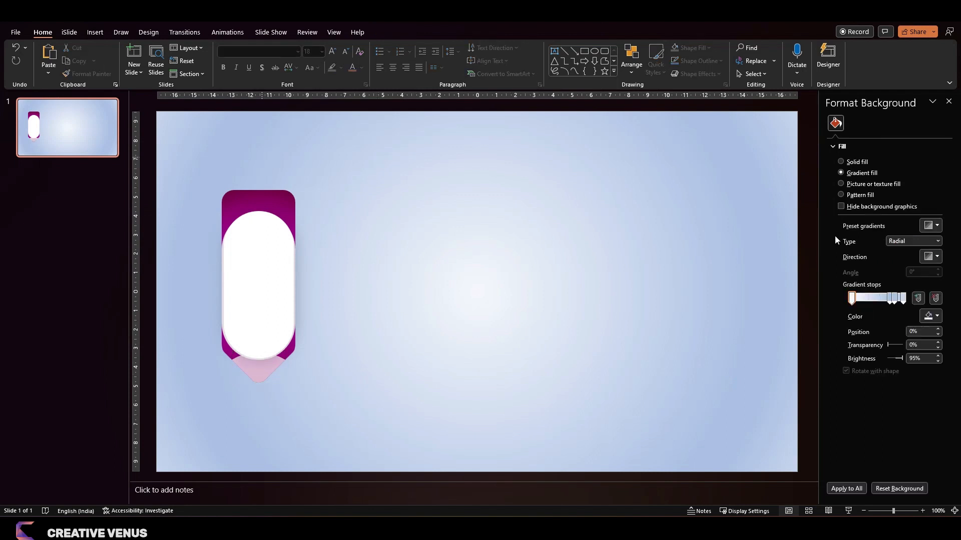
Step: Insert an octagon about 4.79 cm wide and high beside the banner and remove its outline
{"action": "left_click", "coordinate": [95, 32]}
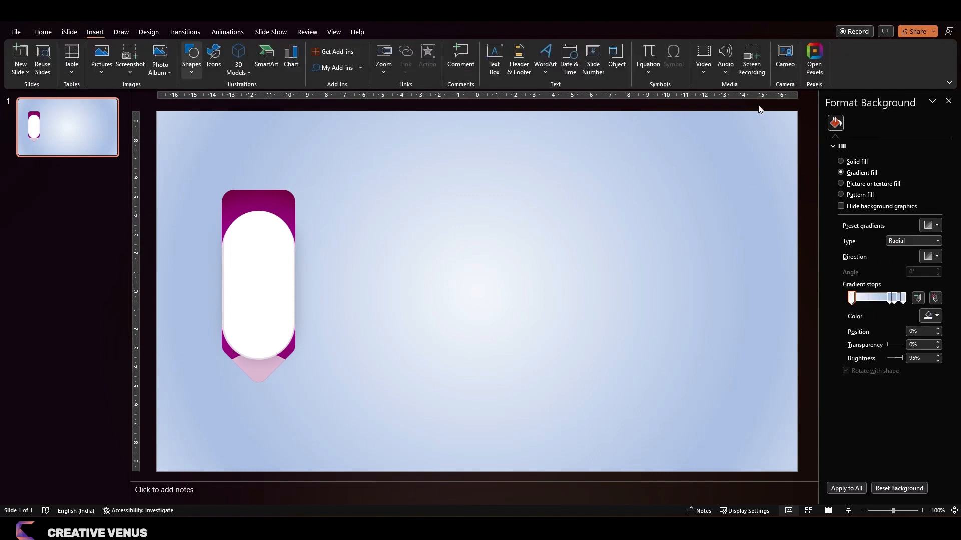
{"action": "left_click", "coordinate": [191, 61]}
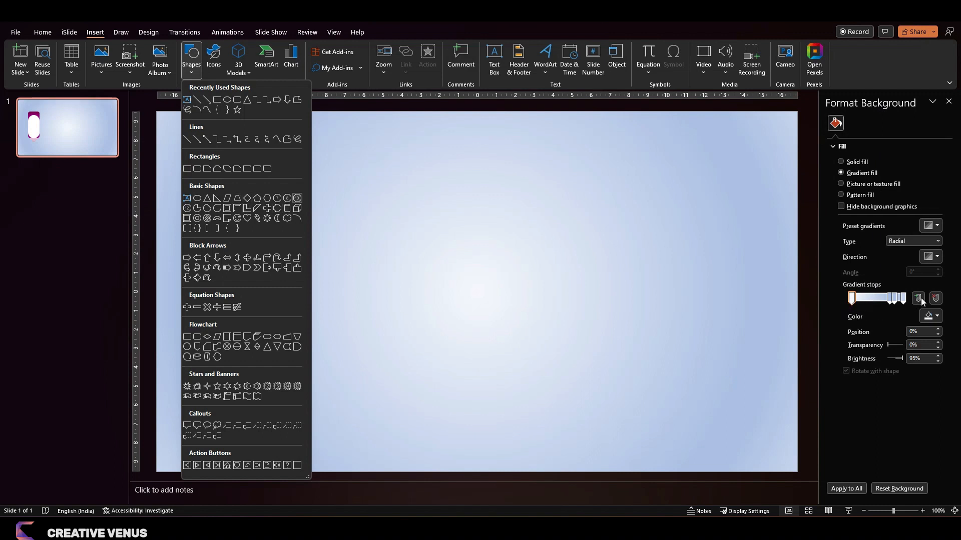
{"action": "left_click", "coordinate": [288, 198]}
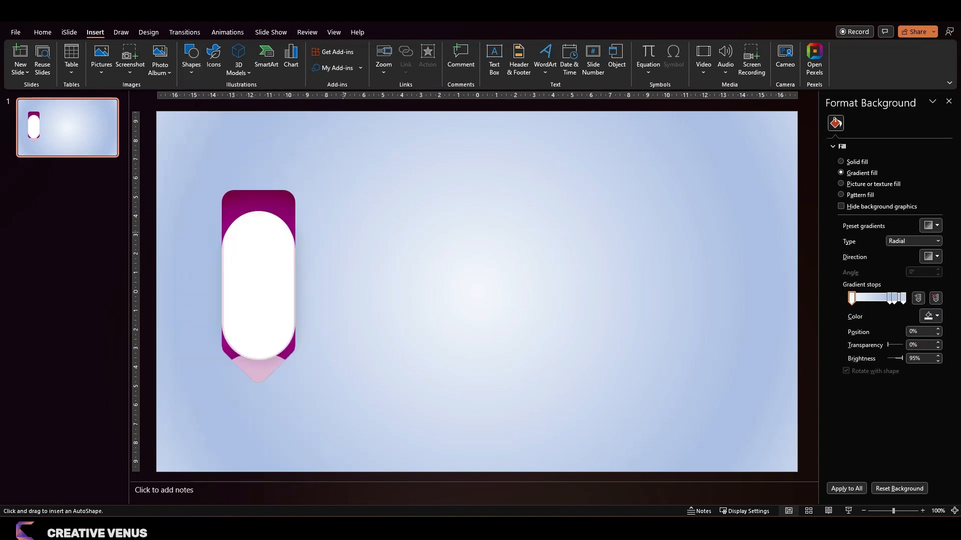
{"action": "left_click_drag", "start_coordinate": [361, 223], "coordinate": [452, 315]}
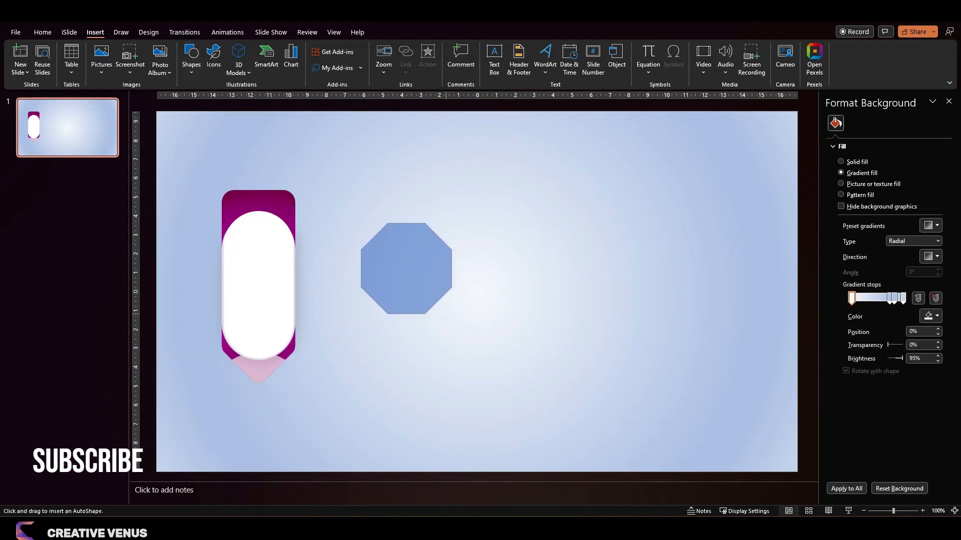
{"action": "mouse_move", "coordinate": [387, 224]}
{"action": "left_mouse_down"}
{"action": "mouse_move", "coordinate": [375, 223]}
{"action": "mouse_move", "coordinate": [388, 223]}
{"action": "left_mouse_up"}
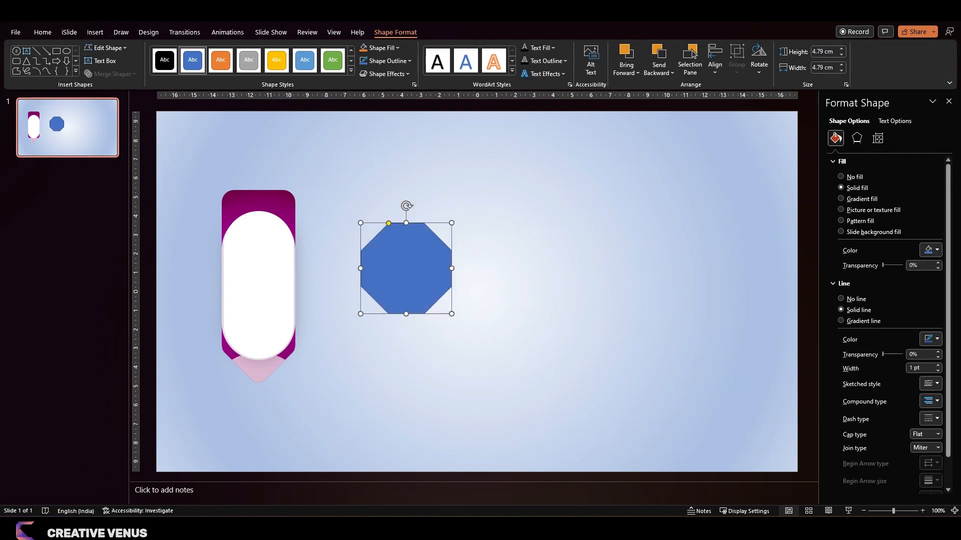
{"action": "left_click", "coordinate": [841, 299]}
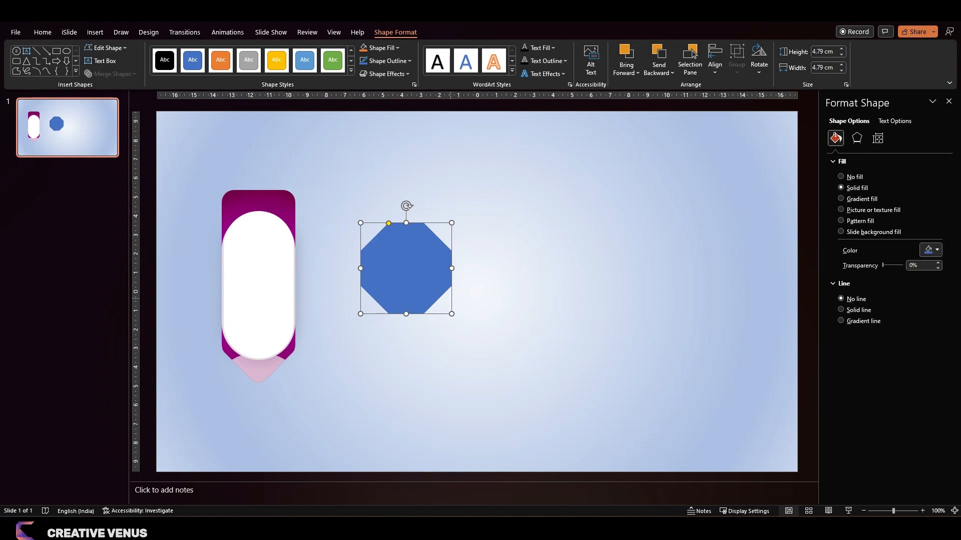
Step: Shrink the octagon to about 3.44 cm and center it horizontally over the banner's upper edge
{"action": "left_click_drag", "start_coordinate": [452, 314], "coordinate": [442, 305]}
{"action": "left_click_drag", "start_coordinate": [419, 272], "coordinate": [278, 227]}
{"action": "left_click_drag", "start_coordinate": [300, 260], "coordinate": [277, 238]}
{"action": "left_click_drag", "start_coordinate": [236, 199], "coordinate": [249, 205]}
{"action": "left_click_drag", "start_coordinate": [289, 243], "coordinate": [293, 248]}
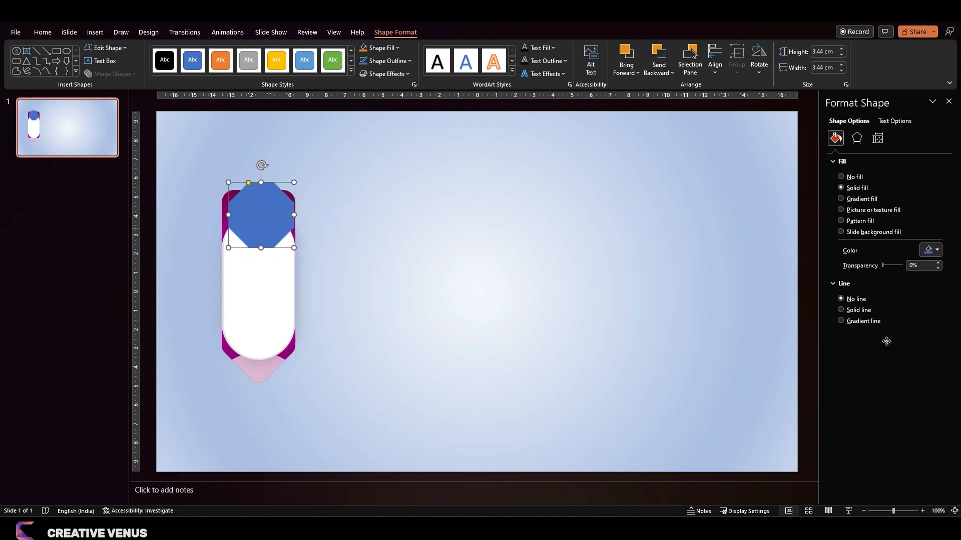
{"action": "mouse_move", "coordinate": [265, 218]}
{"action": "left_mouse_down"}
{"action": "mouse_move", "coordinate": [264, 183]}
{"action": "mouse_move", "coordinate": [268, 212]}
{"action": "left_mouse_up"}
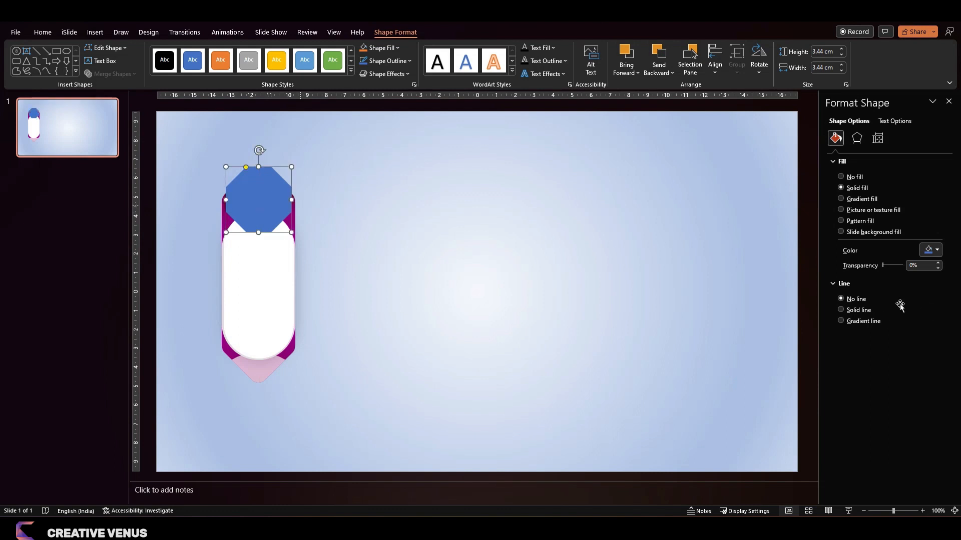
Step: Try to round the octagon's upper-left corner by converting its vertex to a smooth point
{"action": "scroll", "coordinate": [856, 274], "scroll_direction": "up", "scroll_amount": 3}
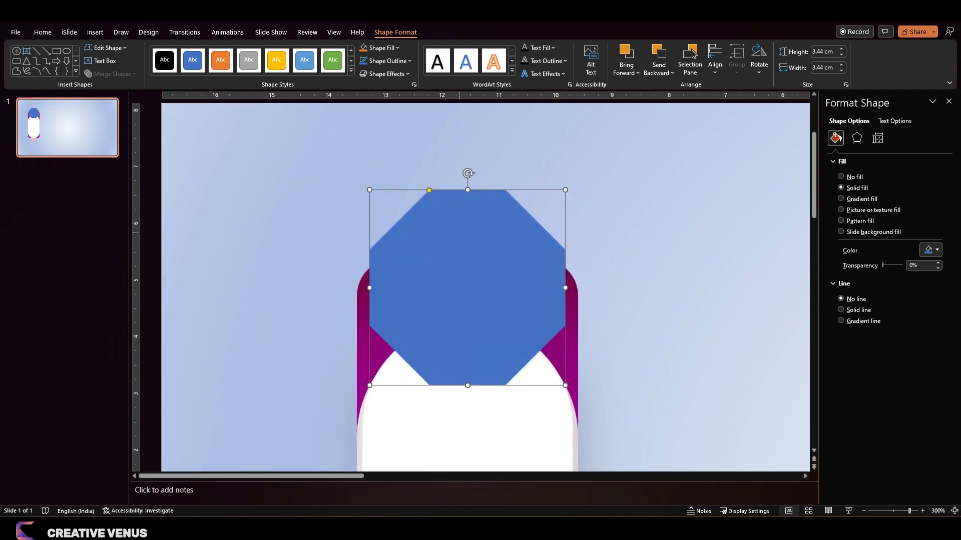
{"action": "left_click", "coordinate": [106, 48]}
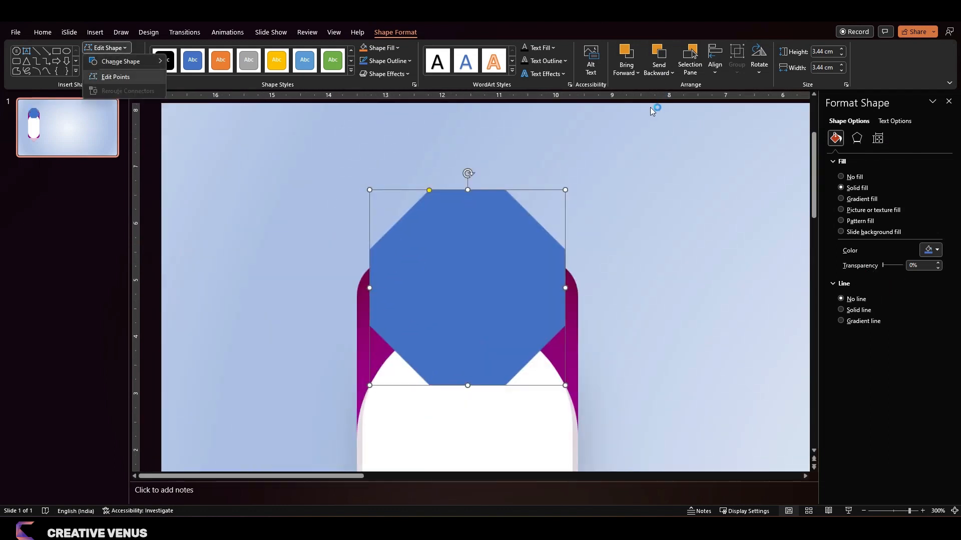
{"action": "left_click", "coordinate": [110, 76]}
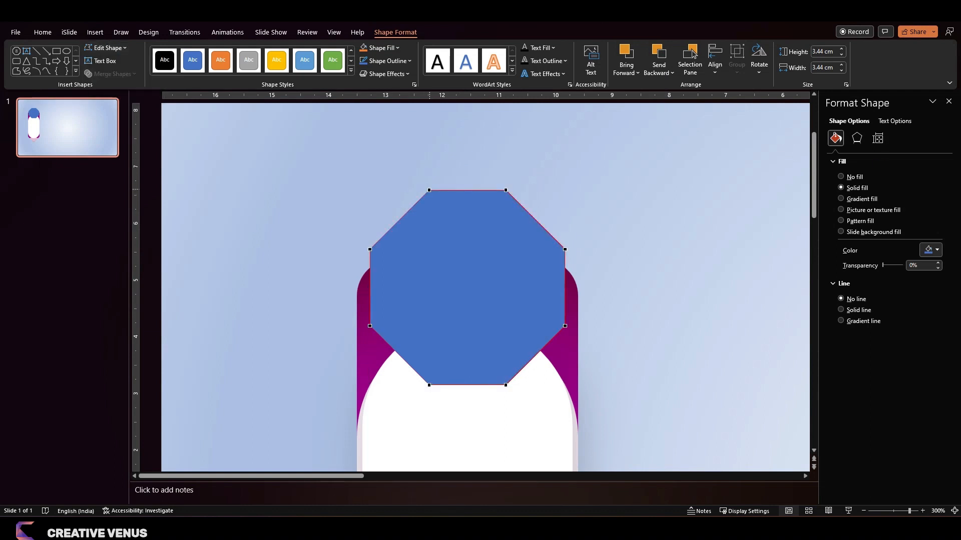
{"action": "right_click", "coordinate": [430, 190]}
{"action": "left_click", "coordinate": [457, 255]}
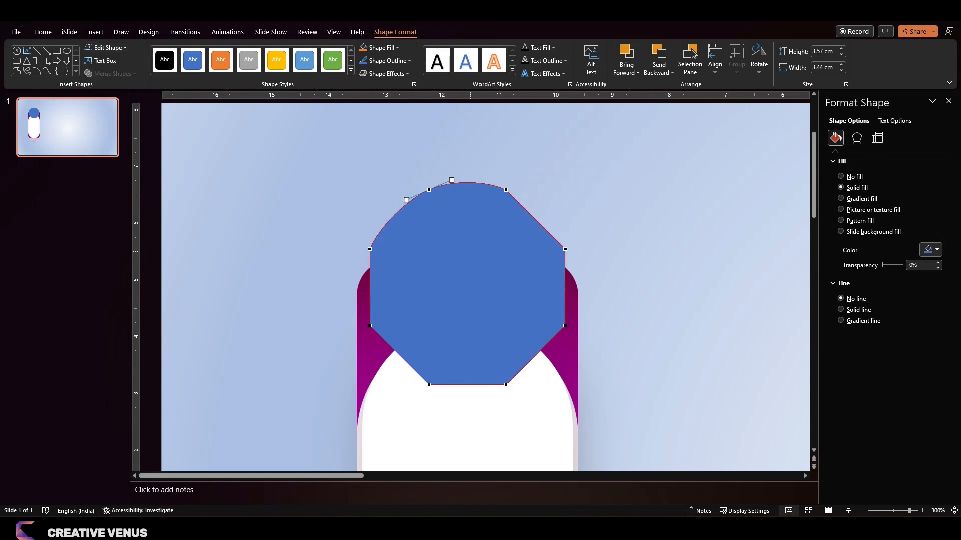
{"action": "key", "text": "ctrl+z"}
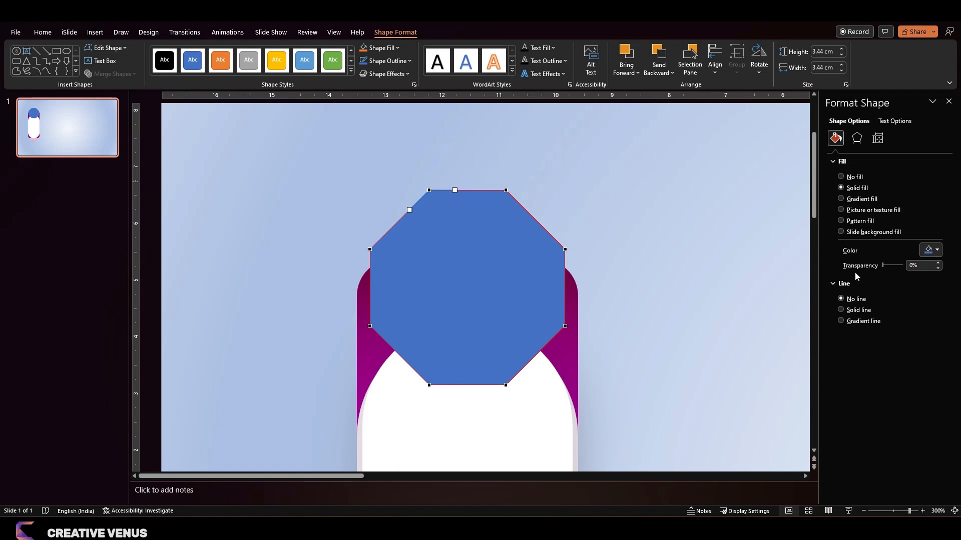
{"action": "key", "text": "Escape"}
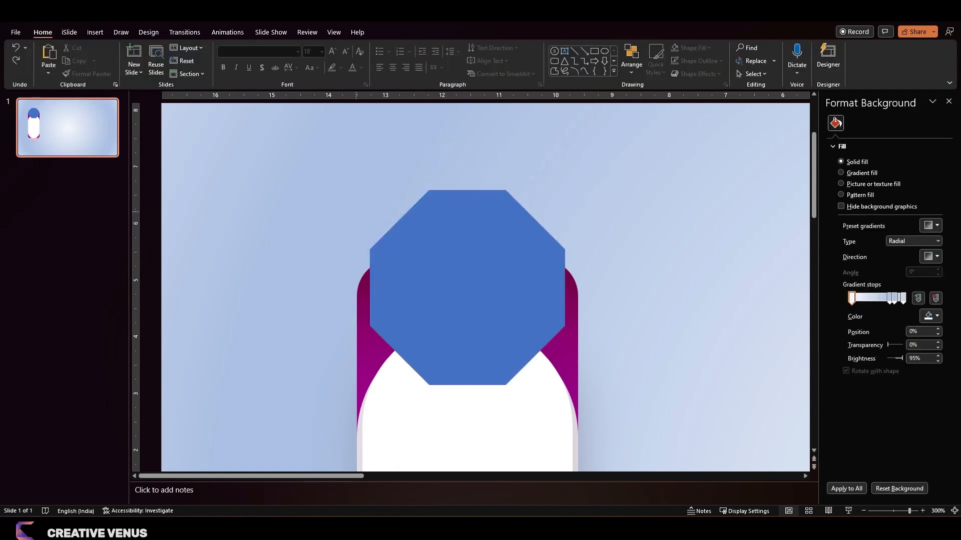
Step: Fill the octagon white with 49% transparency
{"action": "left_click", "coordinate": [471, 248]}
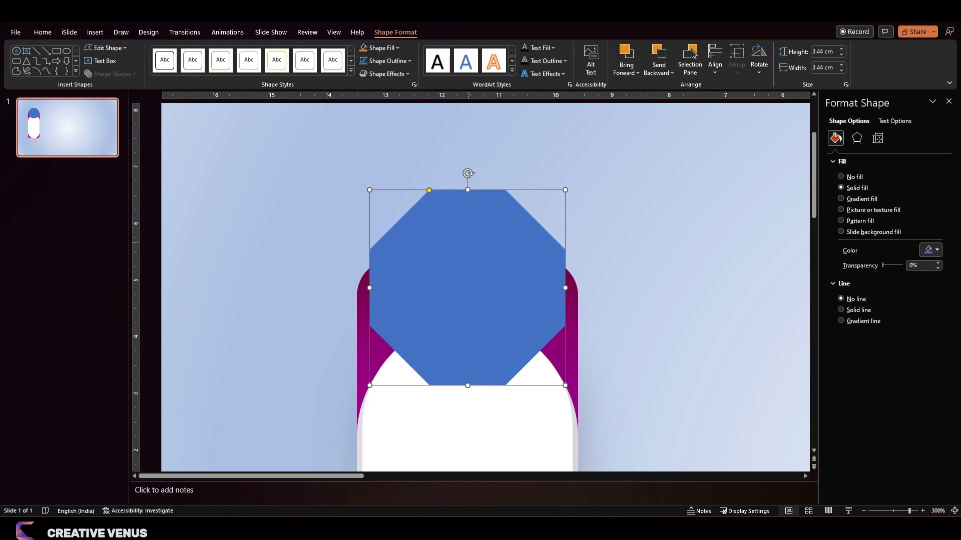
{"action": "scroll", "coordinate": [468, 243], "scroll_direction": "down", "scroll_amount": 10}
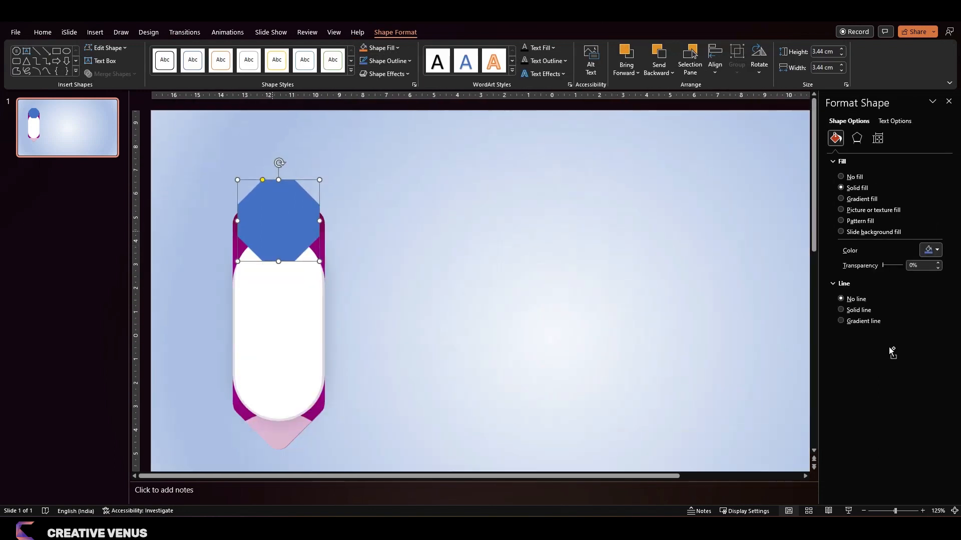
{"action": "scroll", "coordinate": [272, 231], "scroll_direction": "up", "scroll_amount": 10}
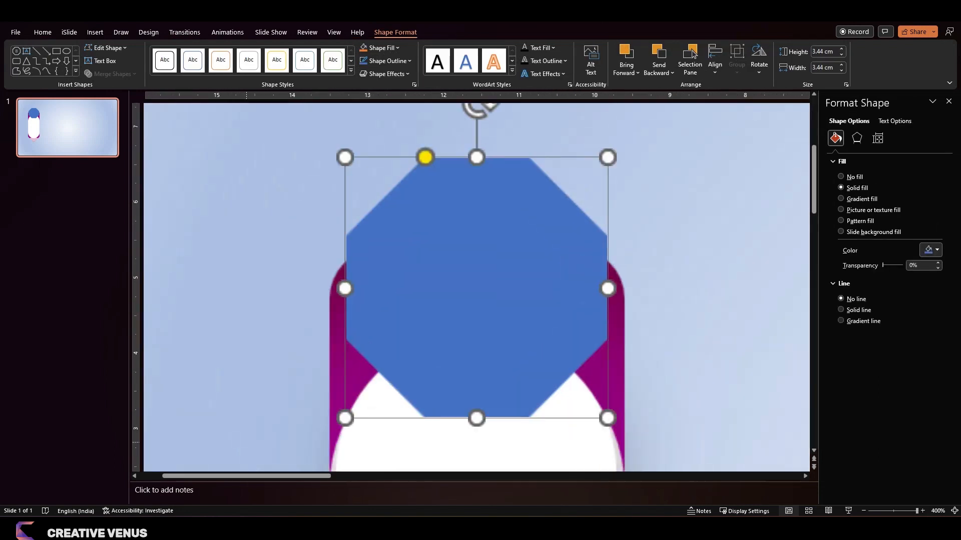
{"action": "scroll", "coordinate": [476, 288], "scroll_direction": "down", "scroll_amount": 8}
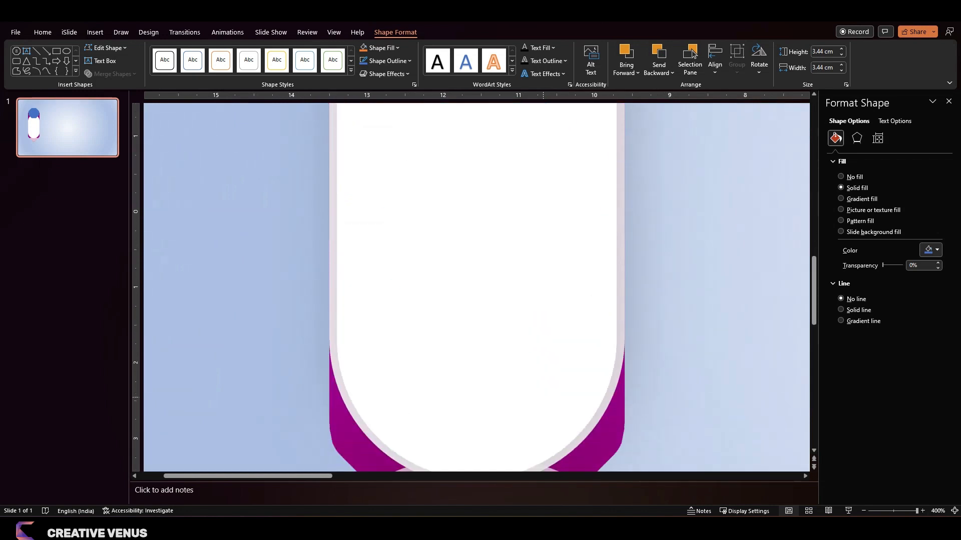
{"action": "scroll", "coordinate": [476, 287], "scroll_direction": "down", "scroll_amount": 3}
{"action": "scroll", "coordinate": [531, 296], "scroll_direction": "down", "scroll_amount": 10}
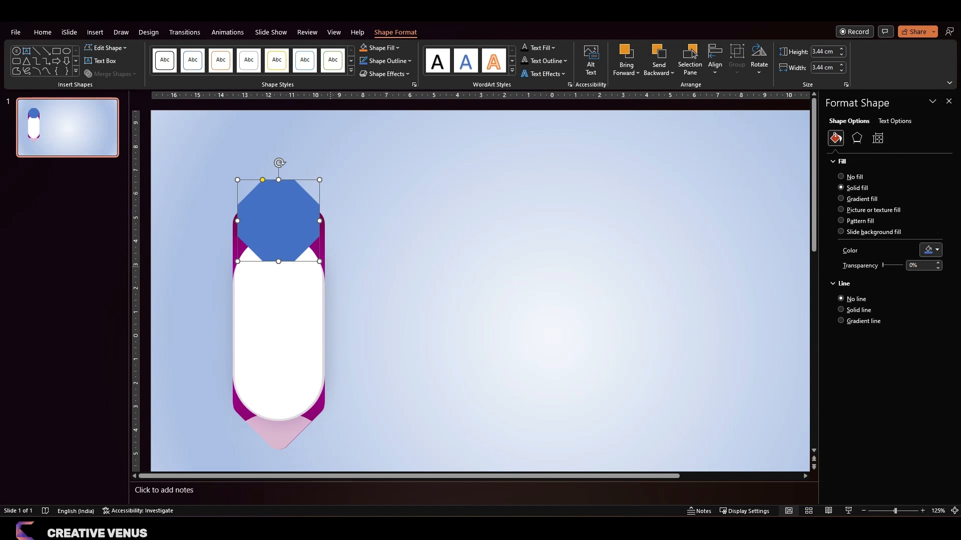
{"action": "left_click", "coordinate": [931, 250]}
{"action": "left_click", "coordinate": [877, 276]}
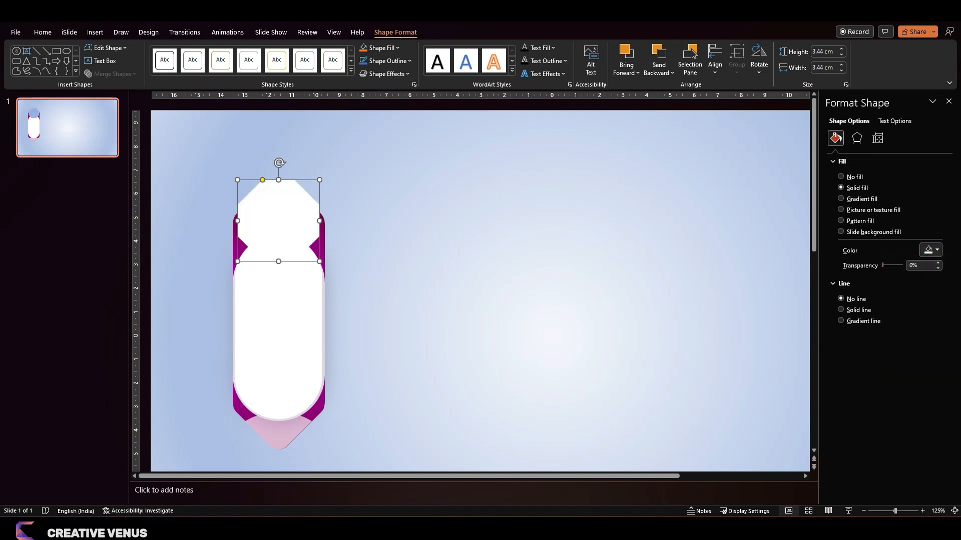
{"action": "left_click_drag", "start_coordinate": [883, 265], "coordinate": [893, 265]}
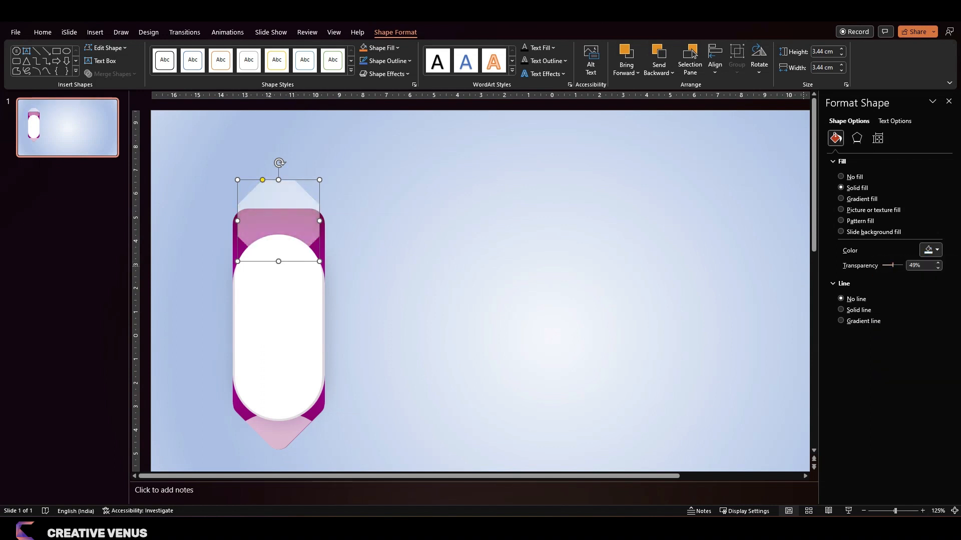
Step: Duplicate the translucent octagon, shrink the copy to about 3.25 cm and center it on the original
{"action": "key", "text": "ctrl+d"}
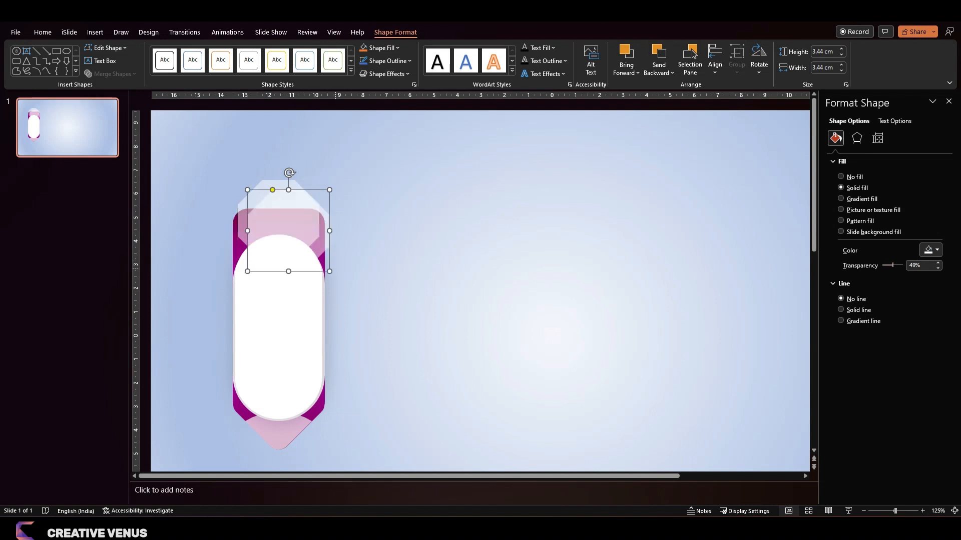
{"action": "left_click_drag", "start_coordinate": [329, 272], "coordinate": [324, 267]}
{"action": "left_click_drag", "start_coordinate": [292, 234], "coordinate": [285, 227]}
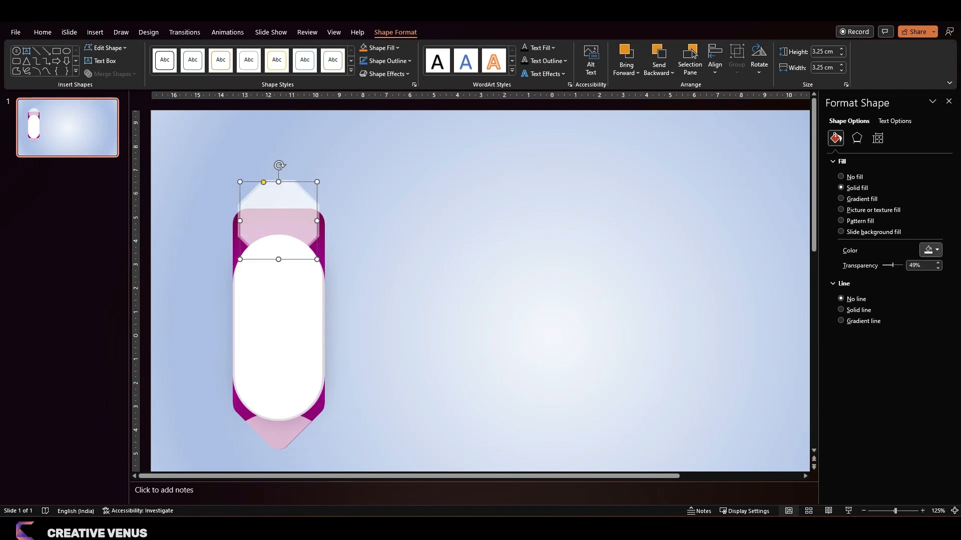
Step: Give the smaller octagon a white fill with 0% transparency
{"action": "left_click", "coordinate": [931, 250]}
{"action": "left_click", "coordinate": [877, 276]}
{"action": "left_click_drag", "start_coordinate": [893, 265], "coordinate": [883, 266]}
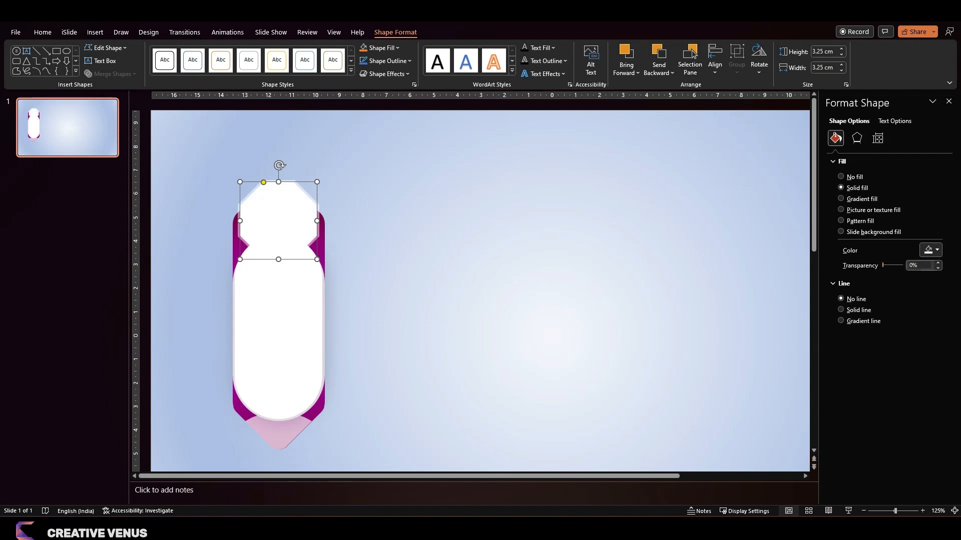
Step: Add a solid dark magenta outline to the smaller octagon and deselect it
{"action": "left_click", "coordinate": [840, 310]}
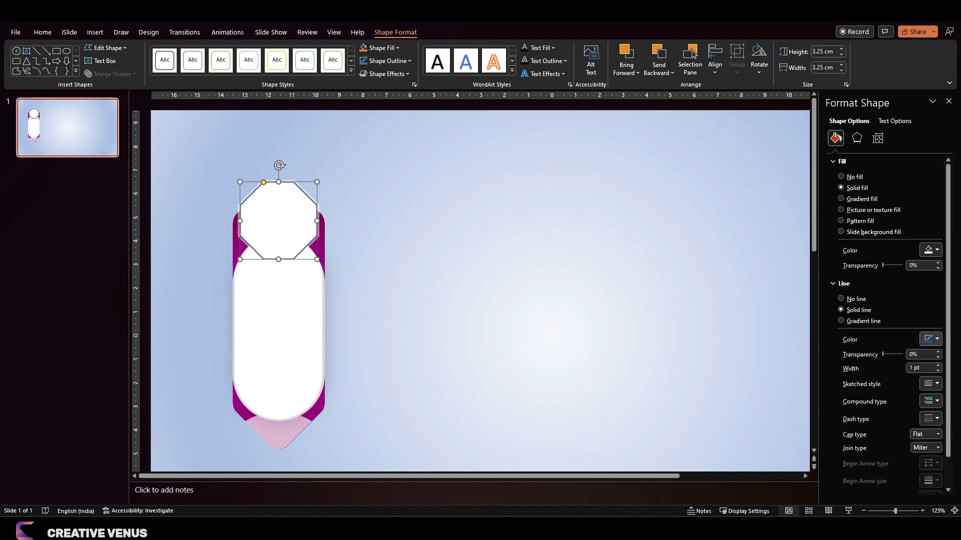
{"action": "left_click", "coordinate": [930, 339]}
{"action": "left_click", "coordinate": [877, 462]}
{"action": "left_click", "coordinate": [539, 406]}
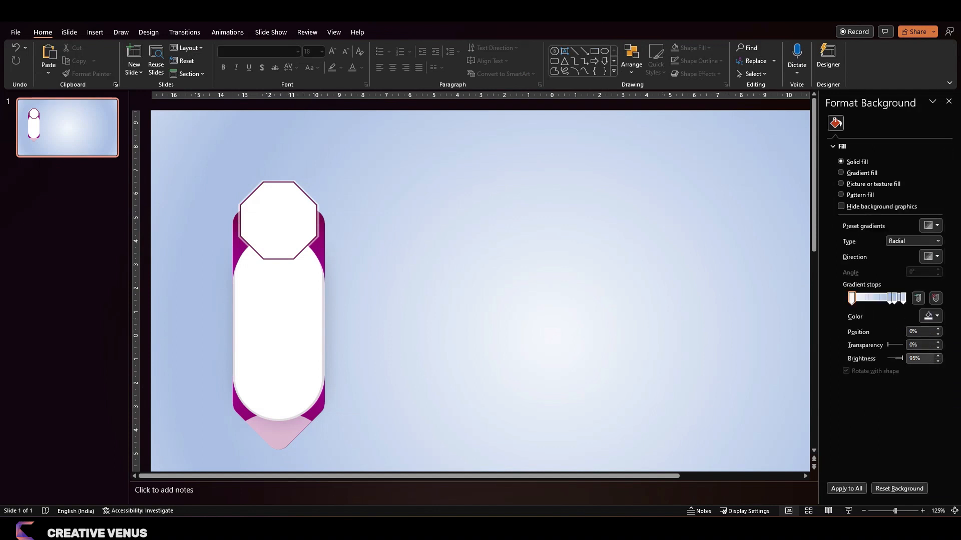
Step: Set the smaller octagon's outline width to 0.25 pt
{"action": "left_click", "coordinate": [279, 221]}
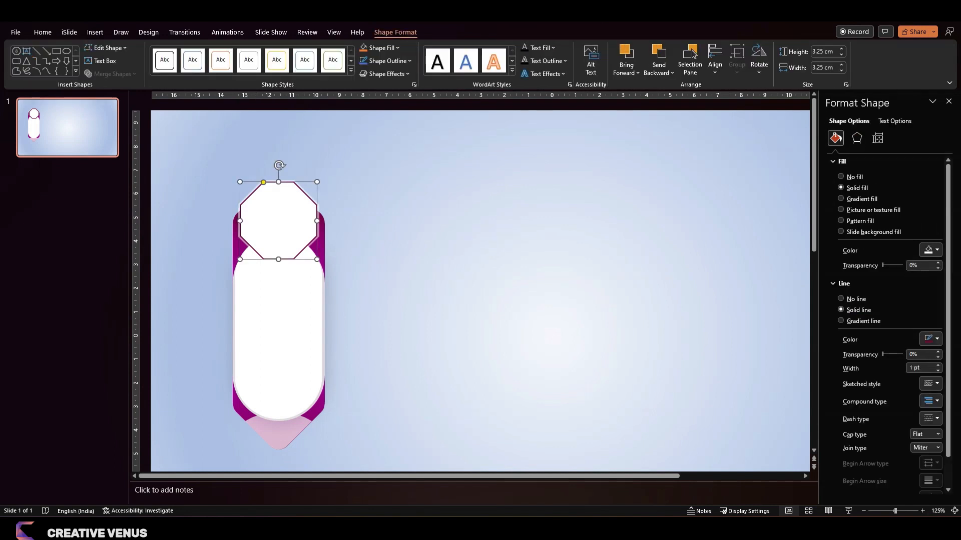
{"action": "left_click", "coordinate": [938, 371]}
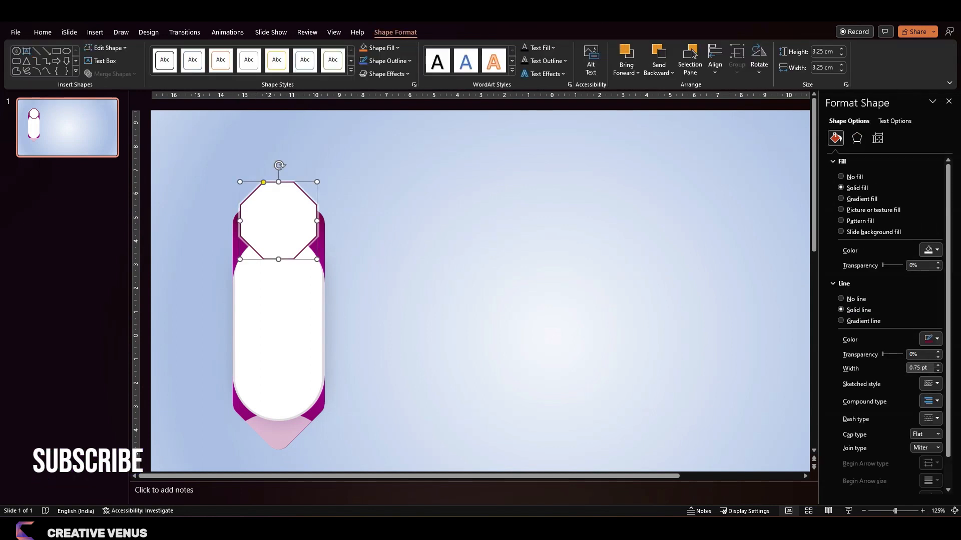
{"action": "left_click", "coordinate": [938, 371]}
{"action": "left_click", "coordinate": [938, 371]}
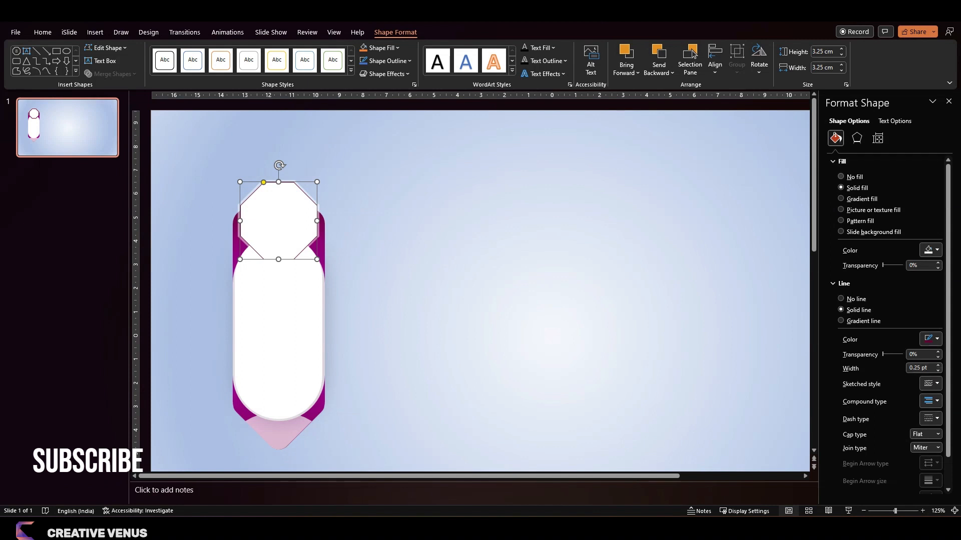
Step: Apply the outer bottom-right offset shadow preset to the smaller octagon and soften it by raising the blur
{"action": "left_click", "coordinate": [856, 138]}
{"action": "left_click", "coordinate": [931, 176]}
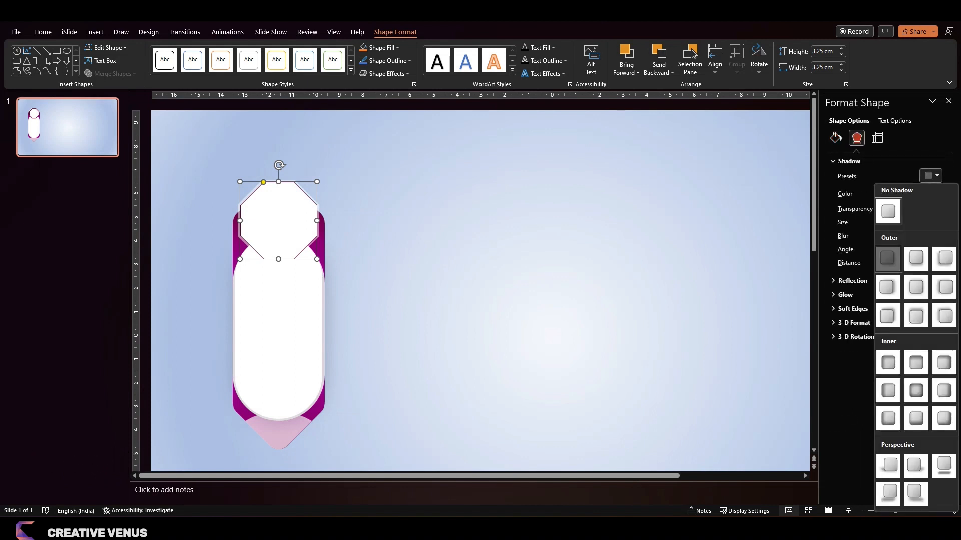
{"action": "left_click", "coordinate": [889, 258]}
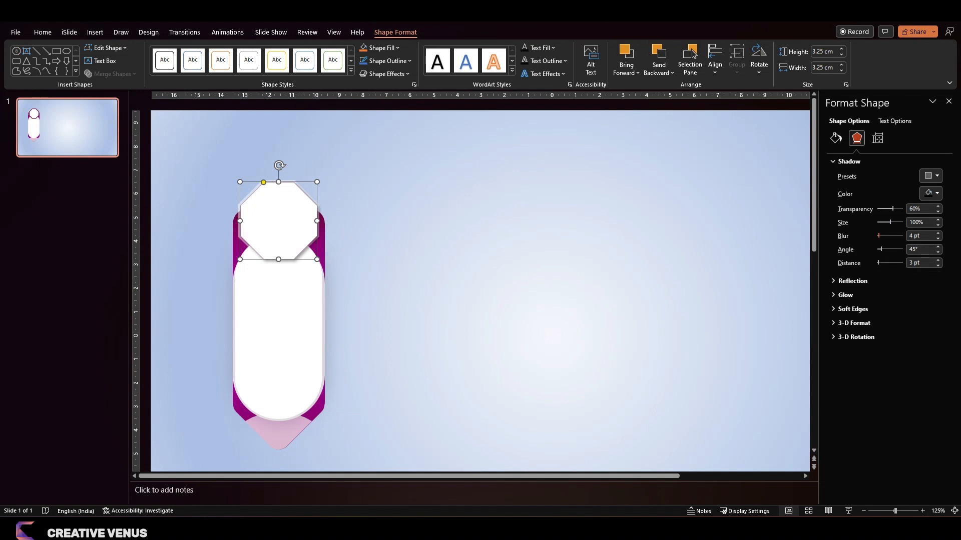
{"action": "left_click_drag", "start_coordinate": [879, 236], "coordinate": [898, 209]}
{"action": "left_click", "coordinate": [447, 274]}
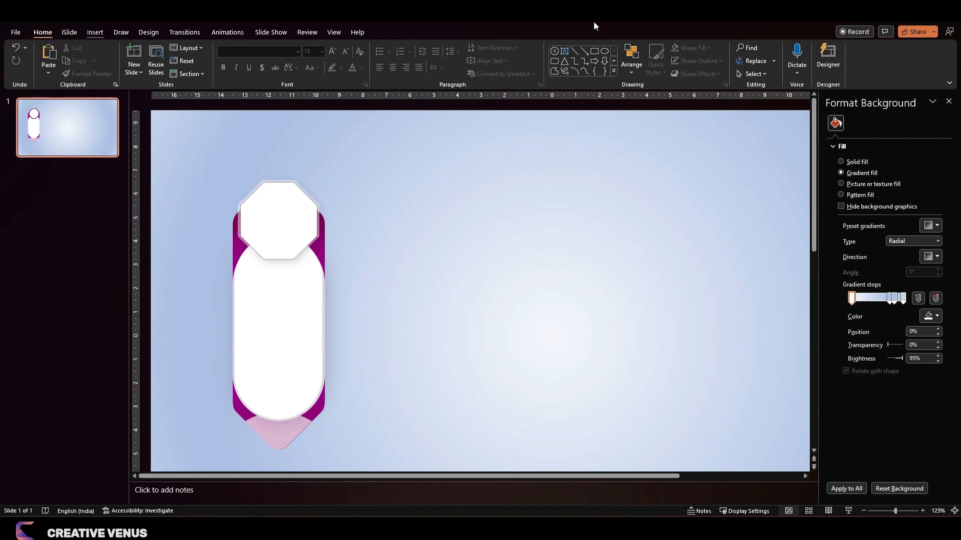
Step: Draw a circle about 2.8 cm in diameter and center it inside the white octagon
{"action": "left_click", "coordinate": [95, 32]}
{"action": "left_click", "coordinate": [192, 61]}
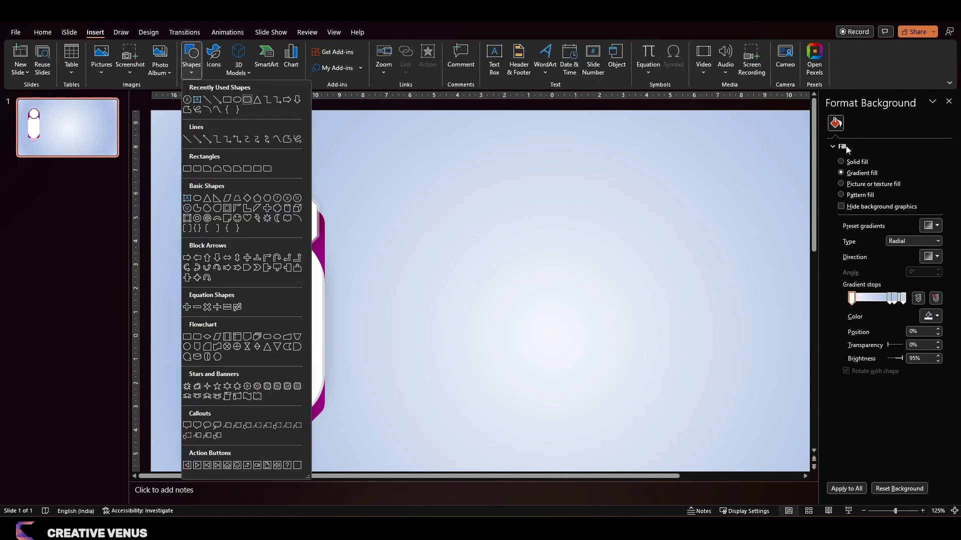
{"action": "left_click", "coordinate": [237, 100]}
{"action": "left_click_drag", "start_coordinate": [268, 208], "coordinate": [306, 245]}
{"action": "left_click_drag", "start_coordinate": [273, 205], "coordinate": [284, 219]}
{"action": "left_click_drag", "start_coordinate": [315, 259], "coordinate": [311, 256]}
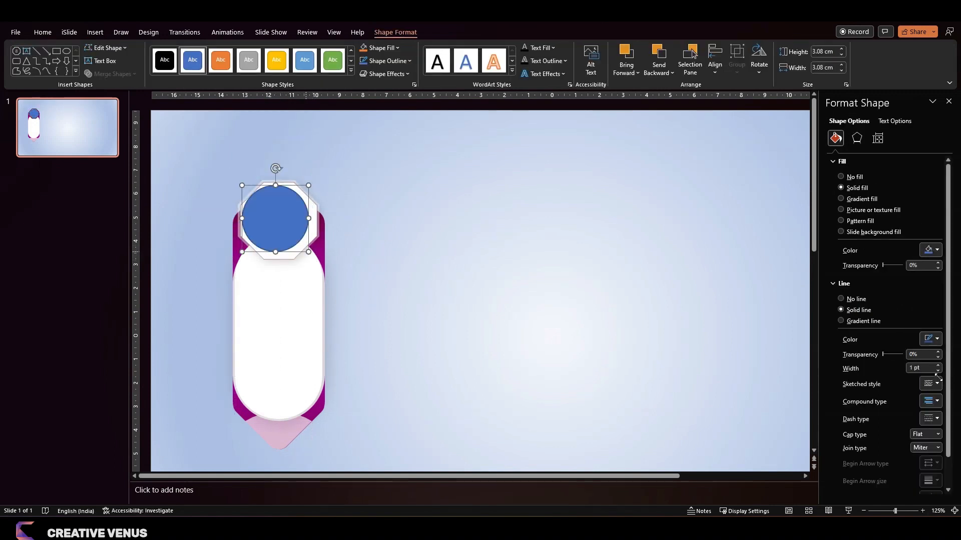
{"action": "left_click_drag", "start_coordinate": [281, 226], "coordinate": [284, 226]}
{"action": "left_click_drag", "start_coordinate": [283, 224], "coordinate": [287, 217]}
{"action": "left_click", "coordinate": [285, 217]}
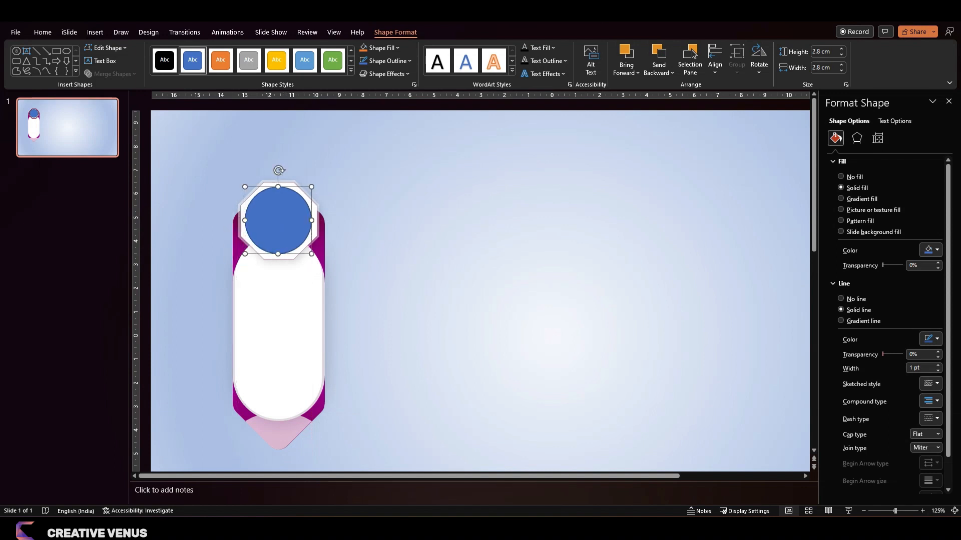
Step: Remove the circle's outline and copy the magenta banner's radial gradient formatting onto the circle
{"action": "left_click", "coordinate": [855, 299]}
{"action": "left_click", "coordinate": [861, 199]}
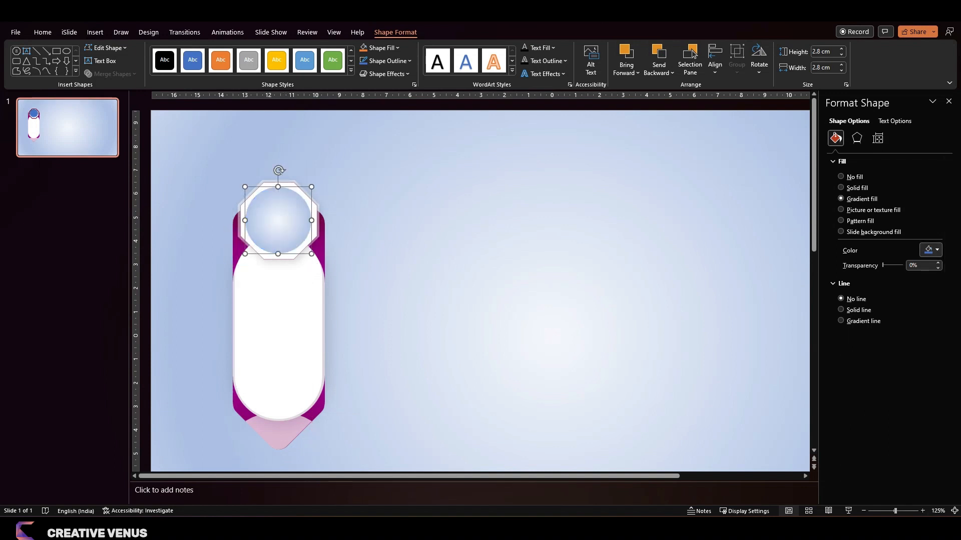
{"action": "left_click", "coordinate": [318, 410]}
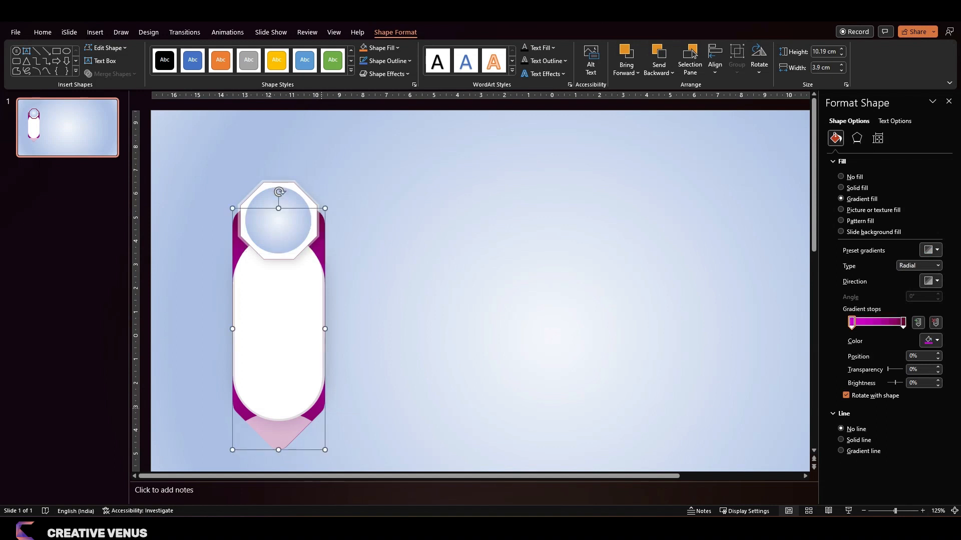
{"action": "left_click", "coordinate": [43, 32]}
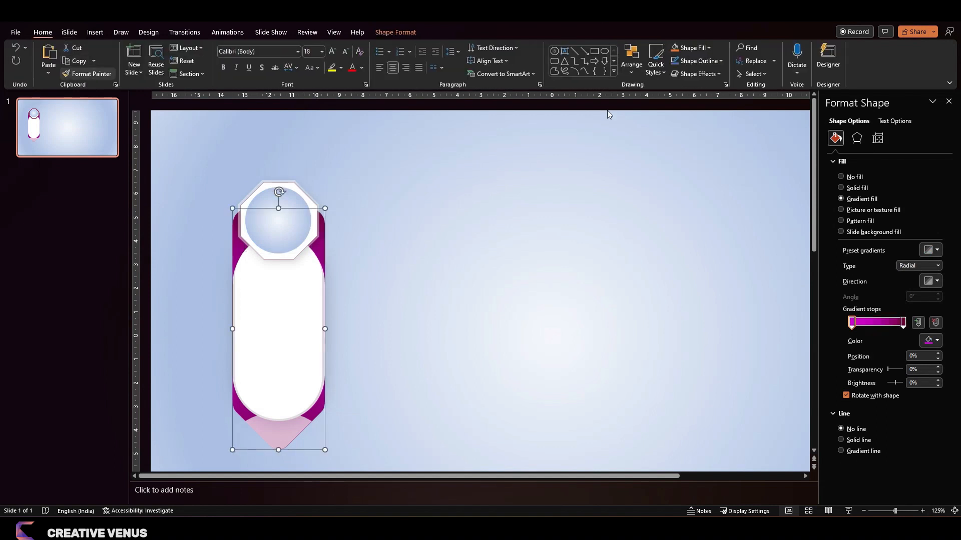
{"action": "left_click", "coordinate": [86, 74]}
{"action": "left_click", "coordinate": [279, 220]}
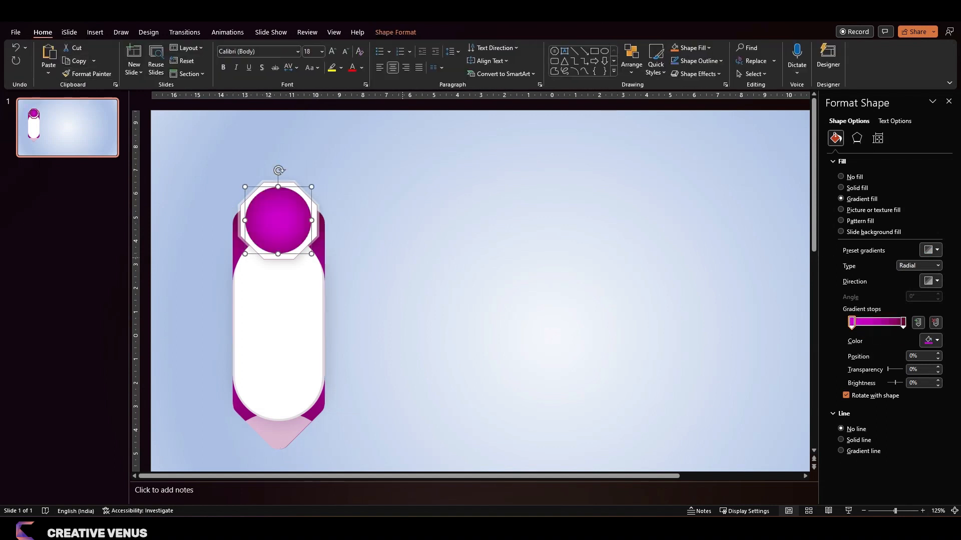
{"action": "left_click", "coordinate": [416, 279]}
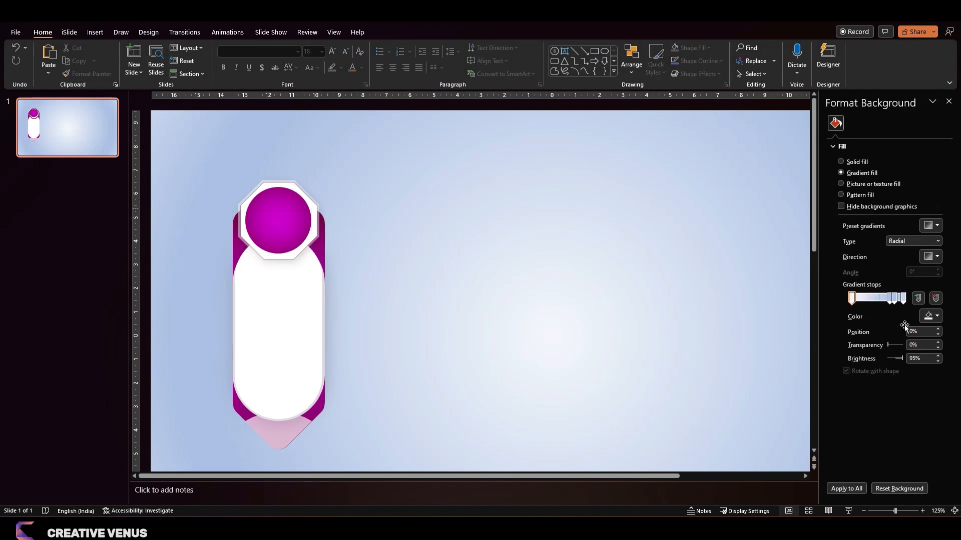
Step: Place a slightly smaller concentric copy of the magenta circle over the original and give it a picture or texture fill
{"action": "left_click", "coordinate": [285, 219]}
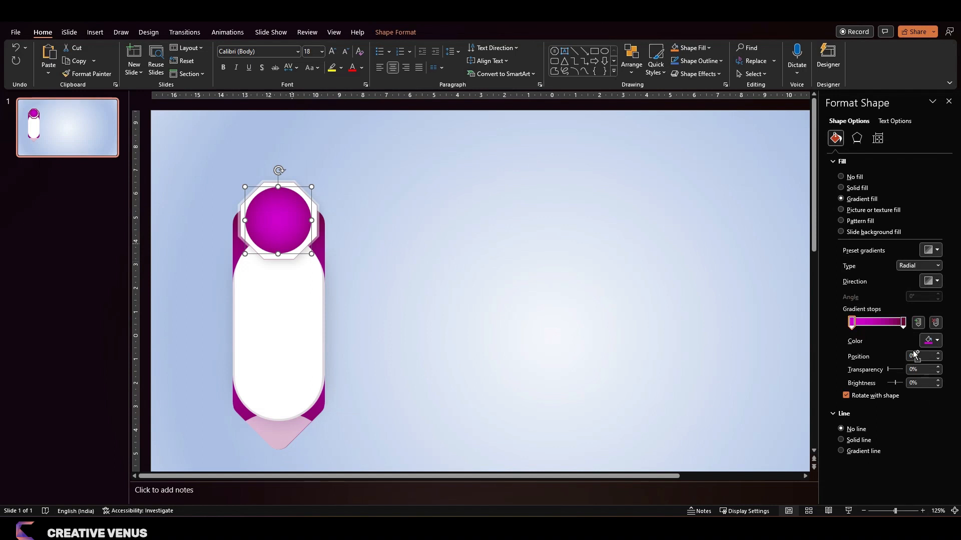
{"action": "key", "text": "ctrl+d"}
{"action": "left_click_drag", "start_coordinate": [287, 236], "coordinate": [276, 226]}
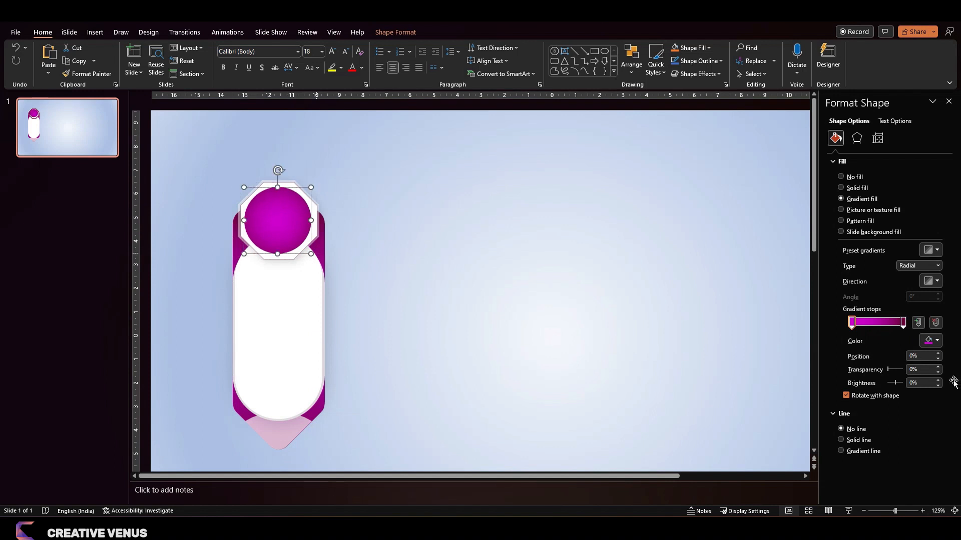
{"action": "left_click_drag", "start_coordinate": [311, 254], "coordinate": [278, 229]}
{"action": "left_click", "coordinate": [841, 209]}
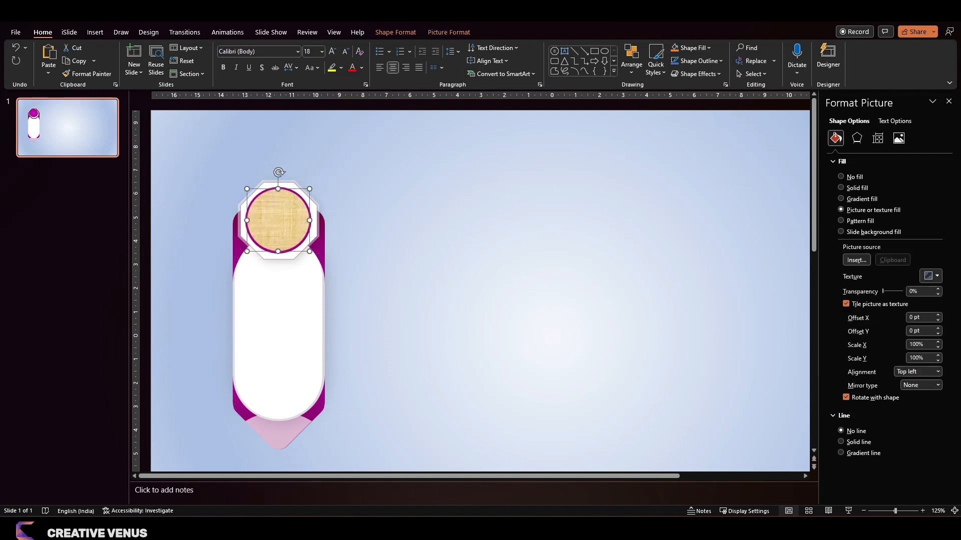
{"action": "left_click", "coordinate": [372, 320]}
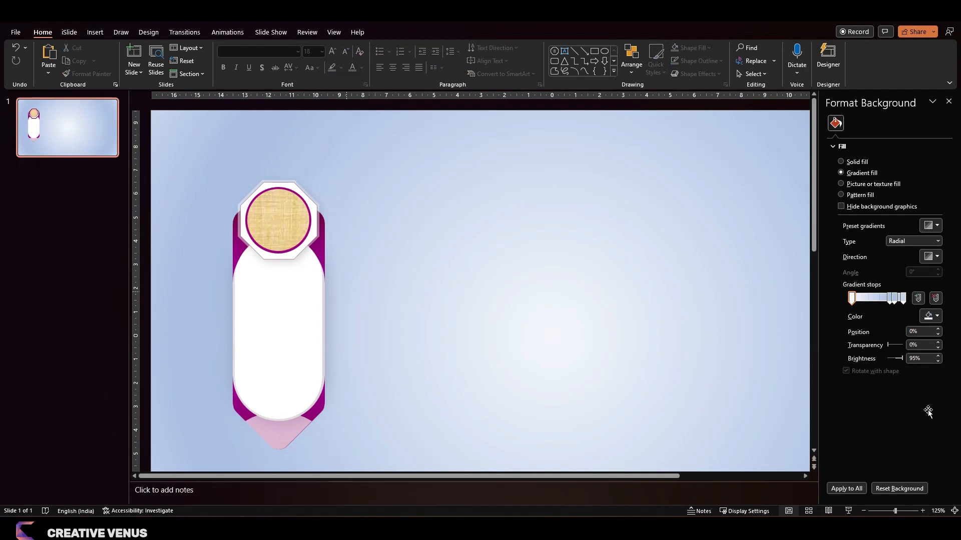
Step: Align all the banner and badge shapes to a common horizontal center and deselect them
{"action": "left_click_drag", "start_coordinate": [189, 144], "coordinate": [366, 473]}
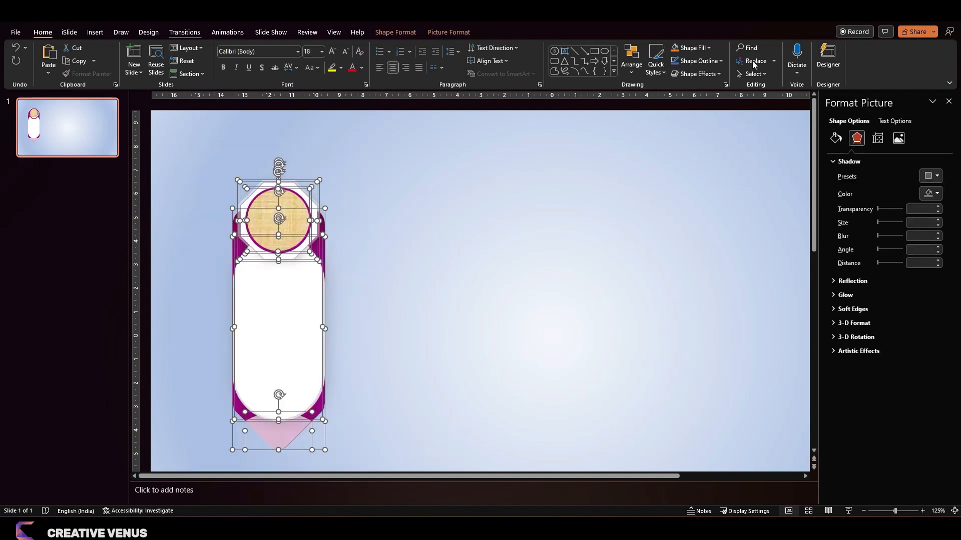
{"action": "left_click", "coordinate": [182, 11]}
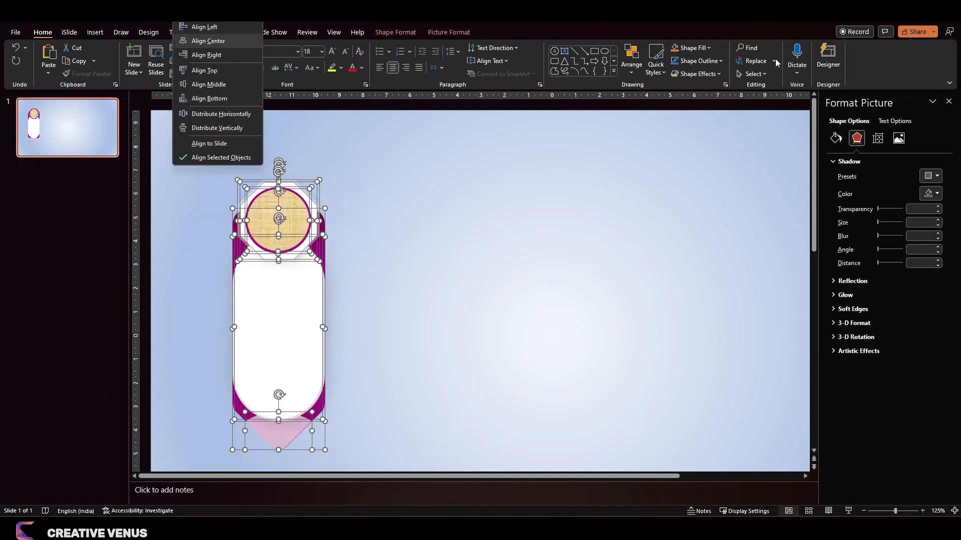
{"action": "key", "text": "Escape"}
{"action": "key", "text": "Escape"}
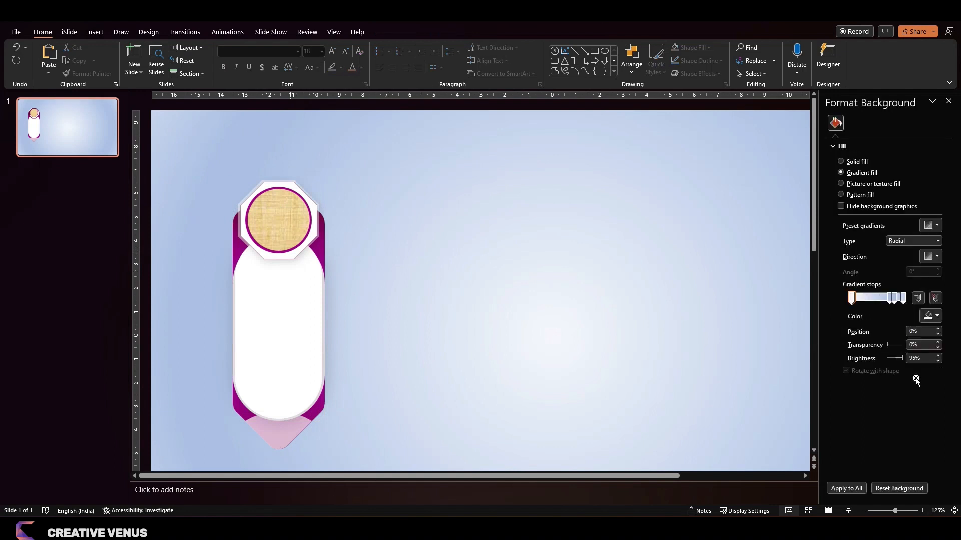
Step: Try a light gray preset gradient on the larger circle behind the textured one and undo it
{"action": "left_click", "coordinate": [291, 251]}
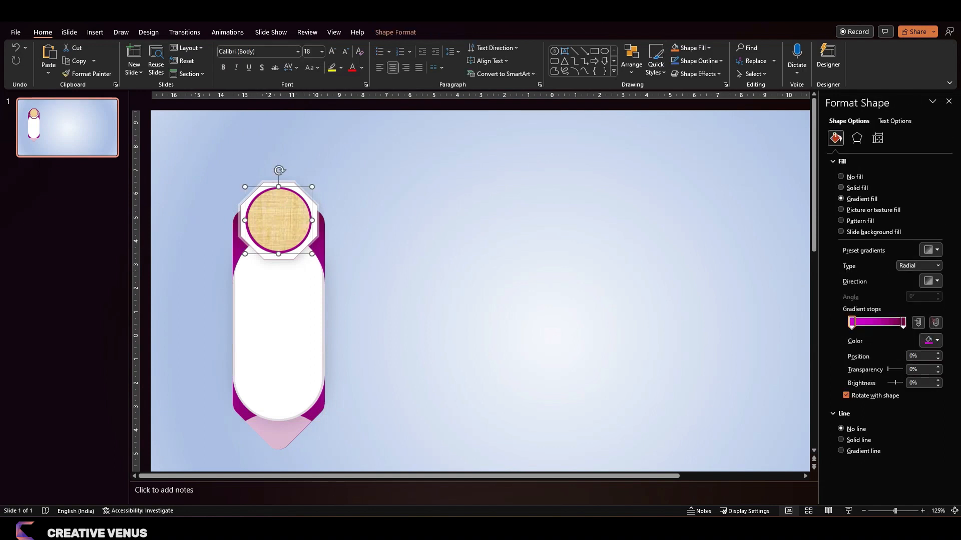
{"action": "left_click", "coordinate": [841, 188]}
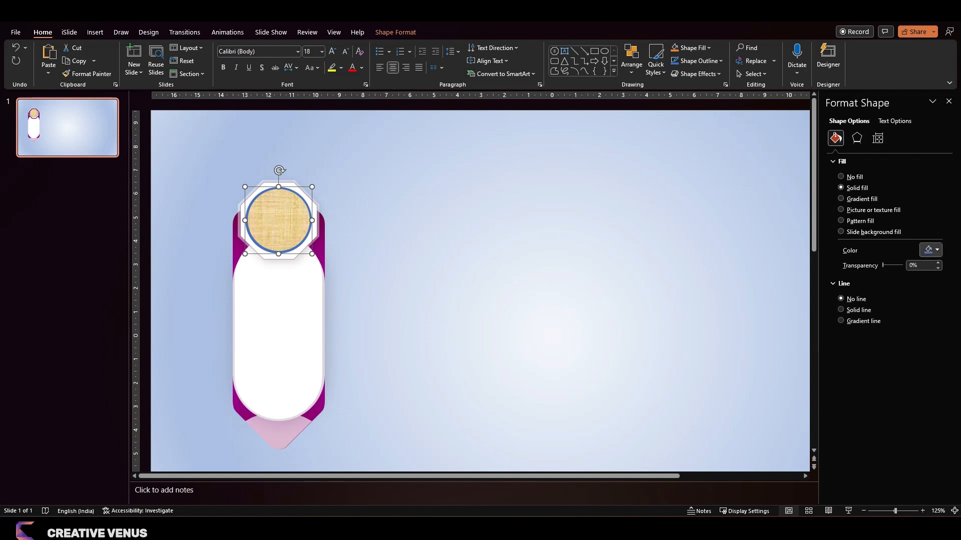
{"action": "left_click", "coordinate": [930, 250]}
{"action": "left_click", "coordinate": [841, 199]}
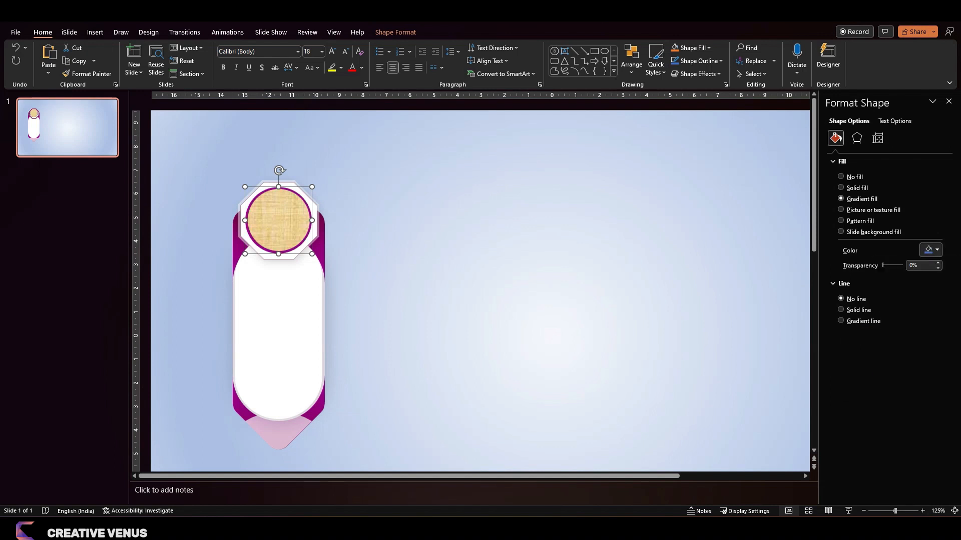
{"action": "left_click", "coordinate": [930, 281]}
{"action": "left_click", "coordinate": [931, 251]}
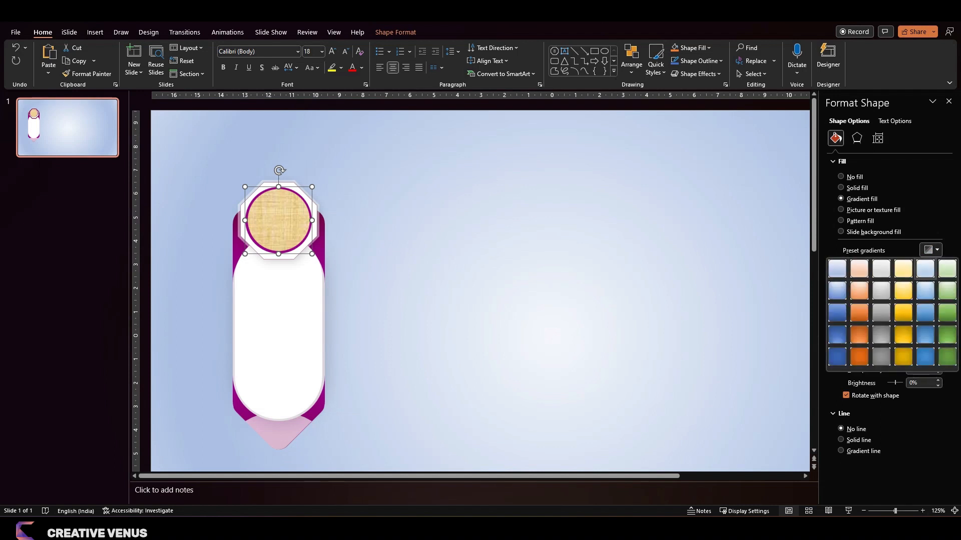
{"action": "left_click", "coordinate": [881, 270]}
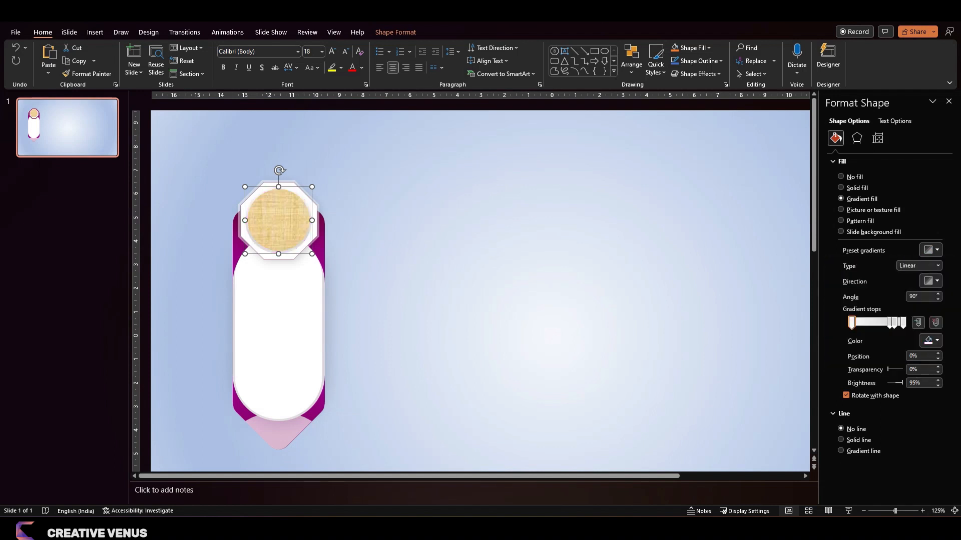
{"action": "key", "text": "ctrl+z"}
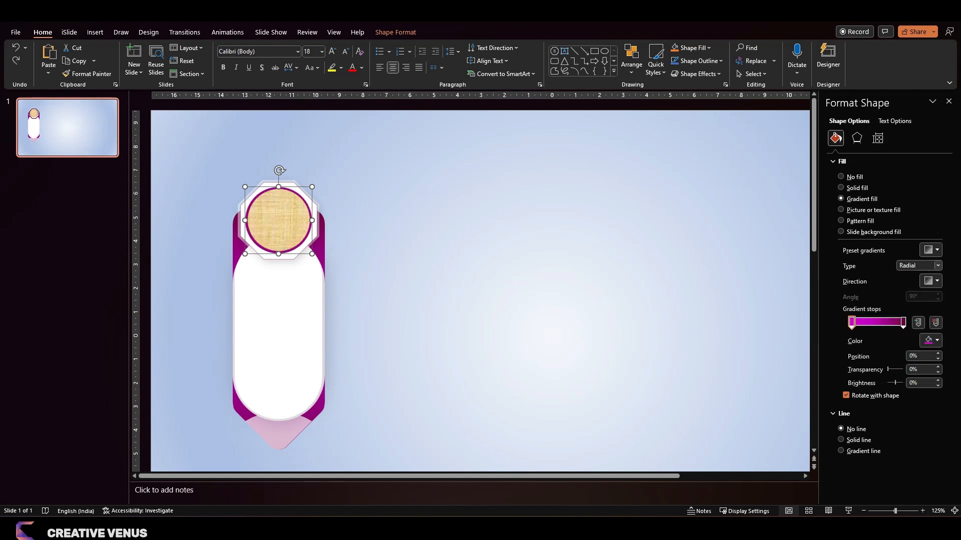
Step: Try solid light gray and black fills on the larger circle and undo them back to the magenta gradient
{"action": "left_click", "coordinate": [841, 187]}
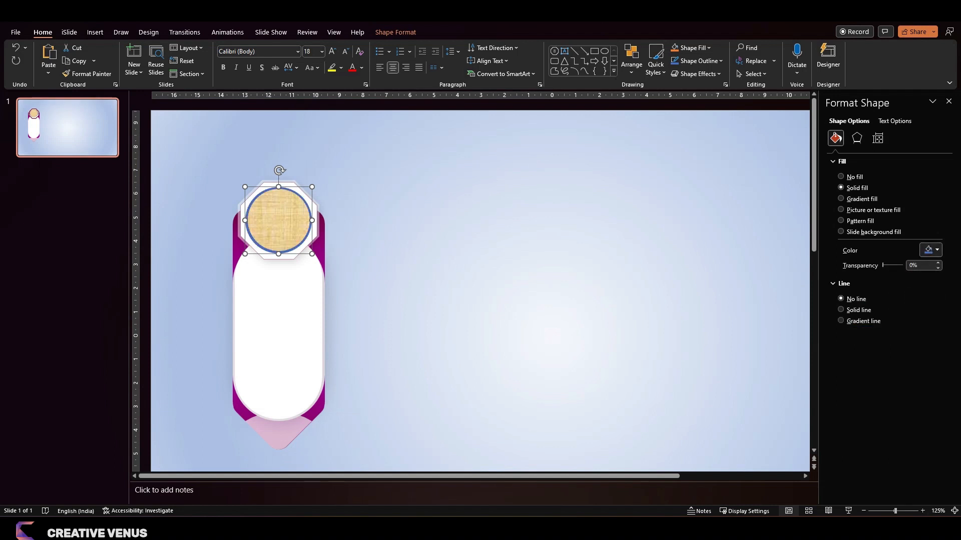
{"action": "left_click", "coordinate": [931, 251]}
{"action": "left_click", "coordinate": [877, 296]}
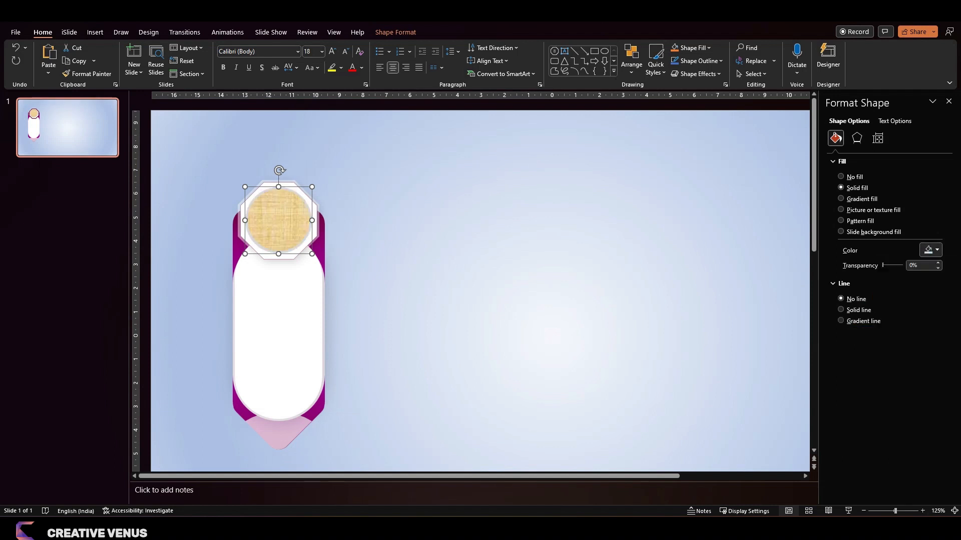
{"action": "left_click", "coordinate": [930, 250]}
{"action": "left_click", "coordinate": [886, 277]}
{"action": "key", "text": "ctrl+z"}
{"action": "key", "text": "ctrl+z"}
{"action": "key", "text": "ctrl+z"}
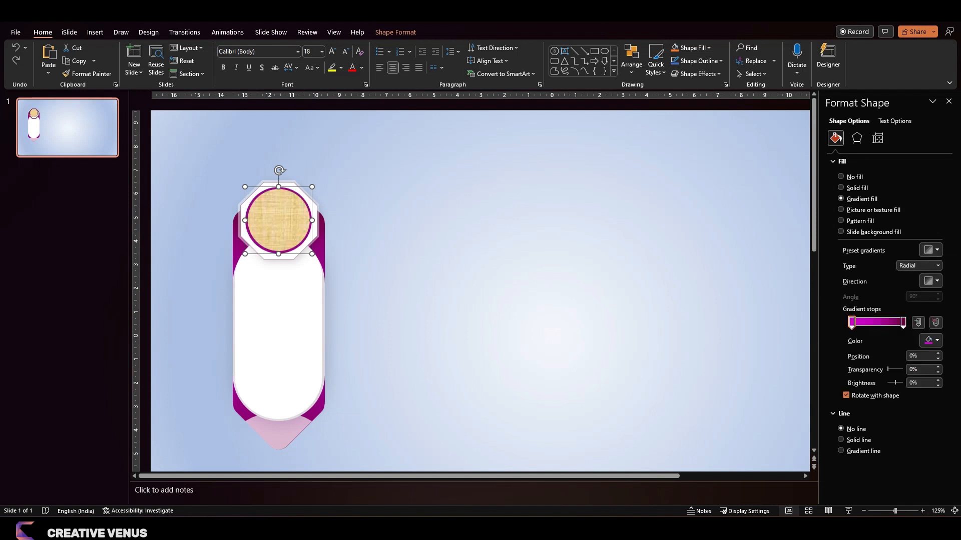
Step: Give the larger circle behind the textured one a solid light gray fill and deselect it
{"action": "key", "text": "ctrl+y"}
{"action": "left_click", "coordinate": [931, 250]}
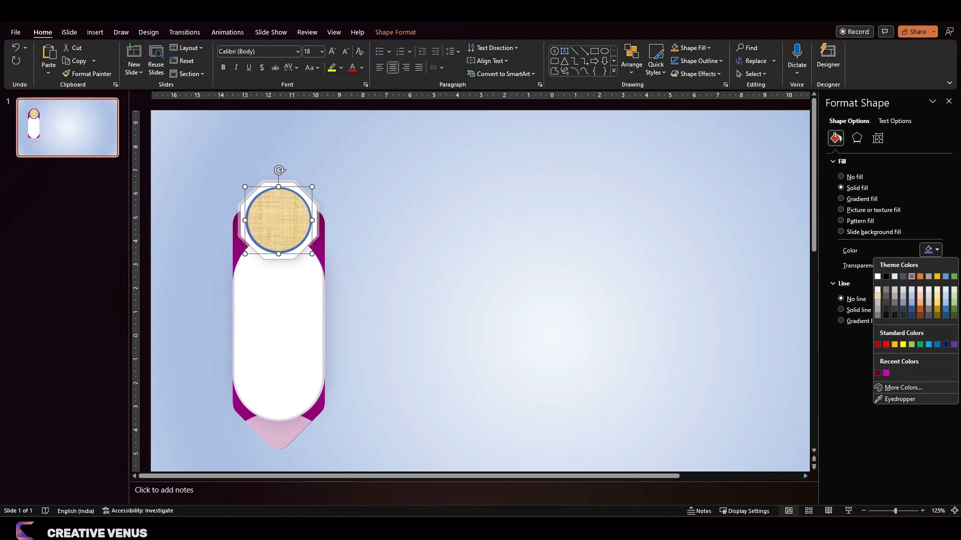
{"action": "left_click", "coordinate": [877, 296]}
{"action": "left_click", "coordinate": [431, 242]}
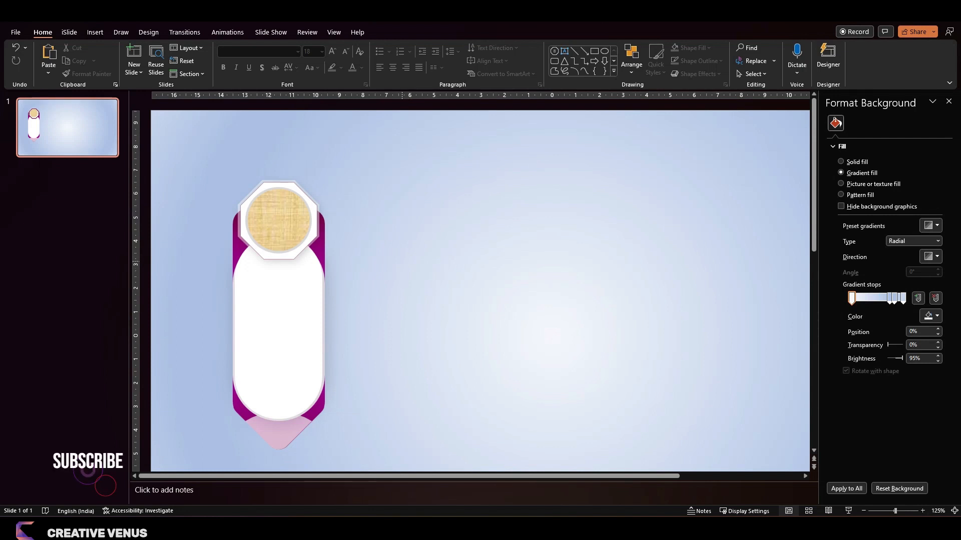
Step: Apply the outer bottom-right offset shadow preset to the magenta pointed banner and soften it by raising the blur
{"action": "scroll", "coordinate": [480, 291], "scroll_direction": "down", "scroll_amount": 5}
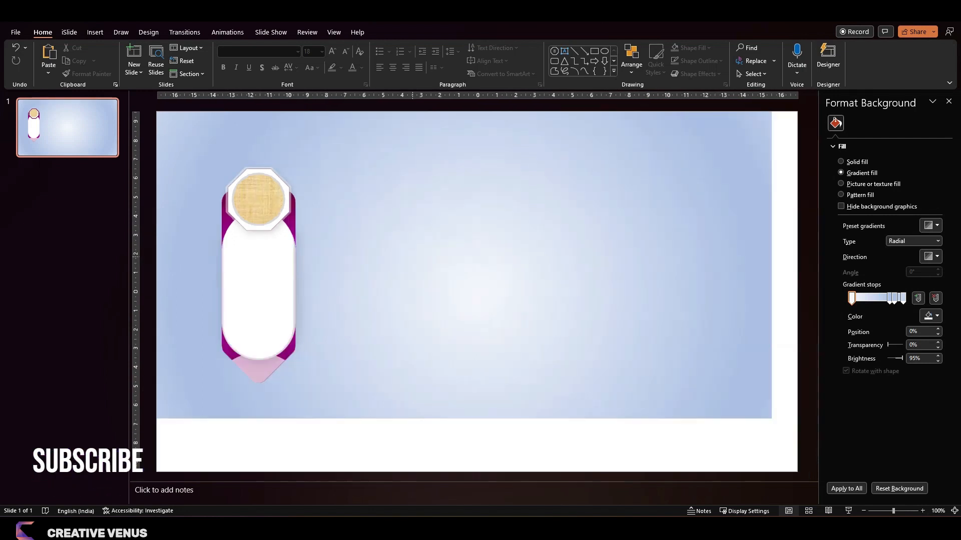
{"action": "left_click", "coordinate": [339, 238]}
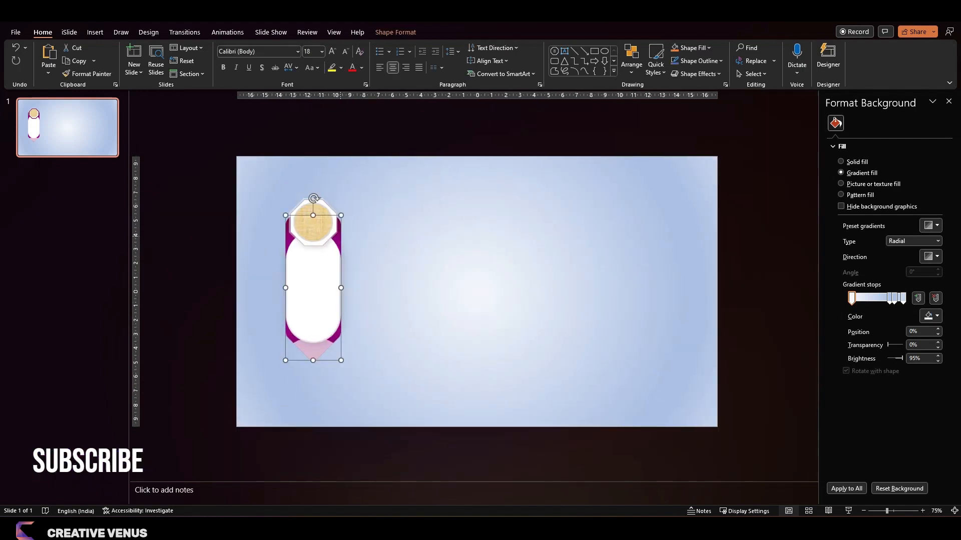
{"action": "left_click", "coordinate": [856, 138]}
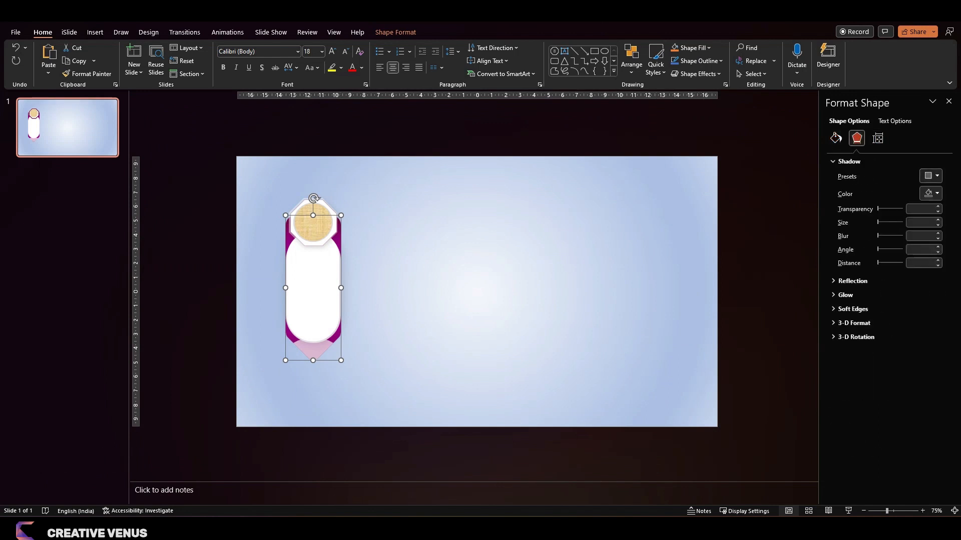
{"action": "left_click", "coordinate": [931, 176]}
{"action": "left_click", "coordinate": [888, 259]}
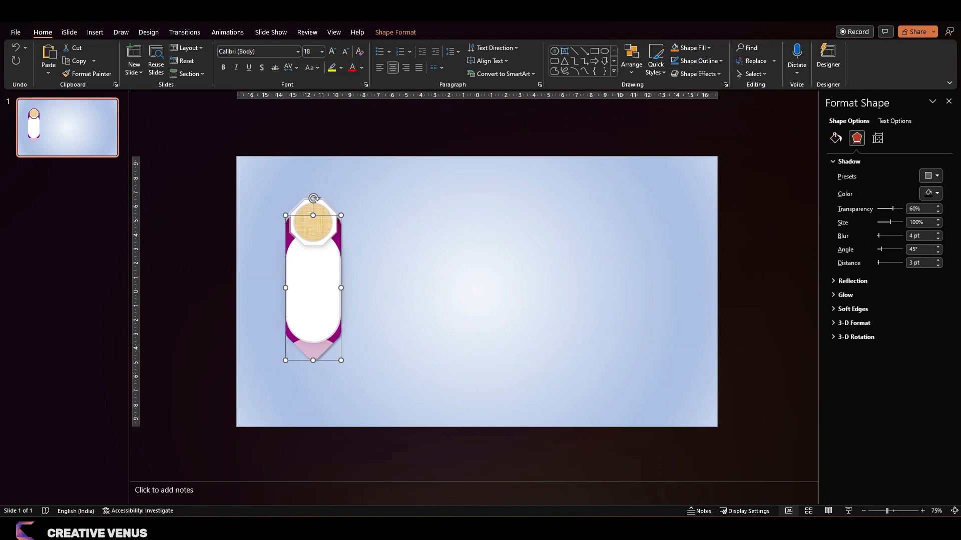
{"action": "left_click_drag", "start_coordinate": [878, 236], "coordinate": [900, 209]}
{"action": "left_click", "coordinate": [422, 350]}
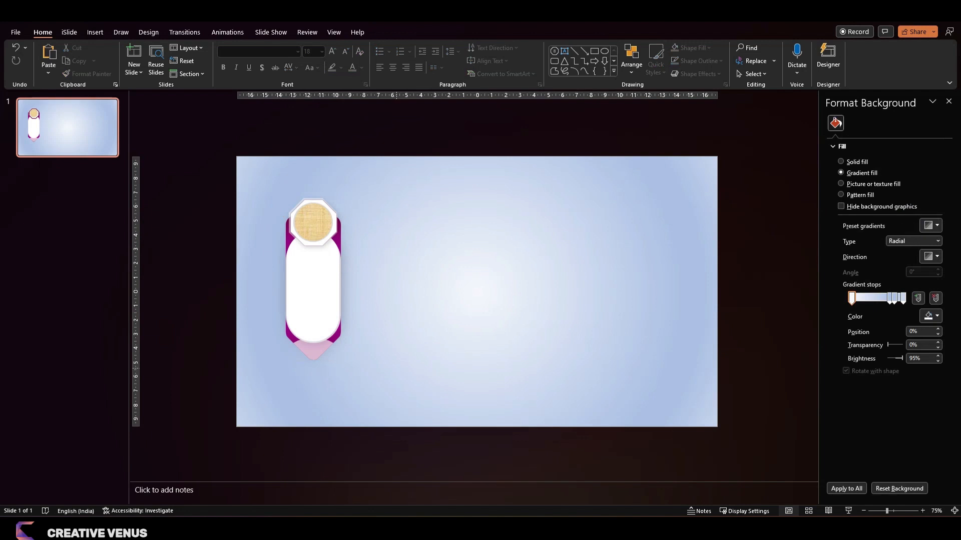
Step: Group all the shapes of the magenta banner, including the white pill panel, octagon badge and textured circle
{"action": "left_click_drag", "start_coordinate": [391, 389], "coordinate": [259, 176]}
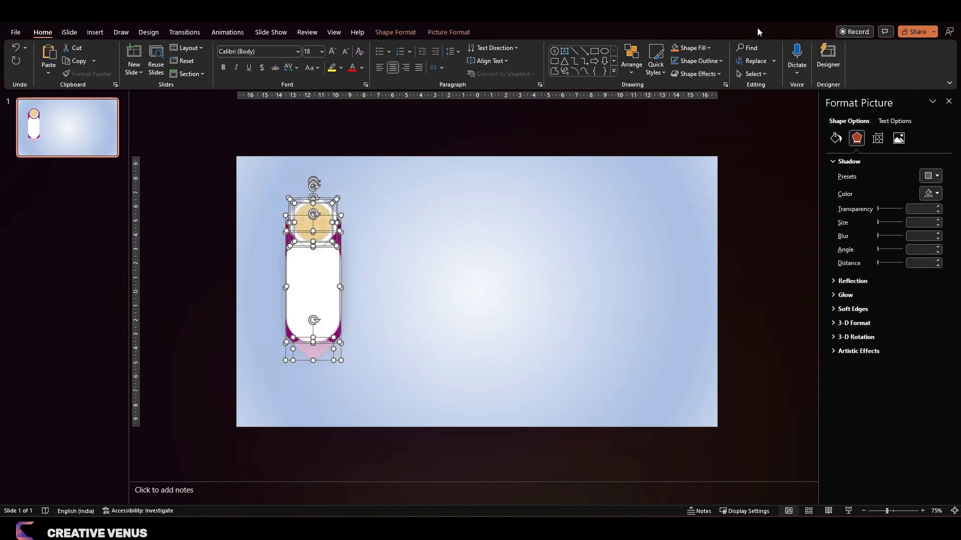
{"action": "left_click", "coordinate": [178, 14]}
{"action": "left_click", "coordinate": [193, 41]}
{"action": "key", "text": "ctrl+g"}
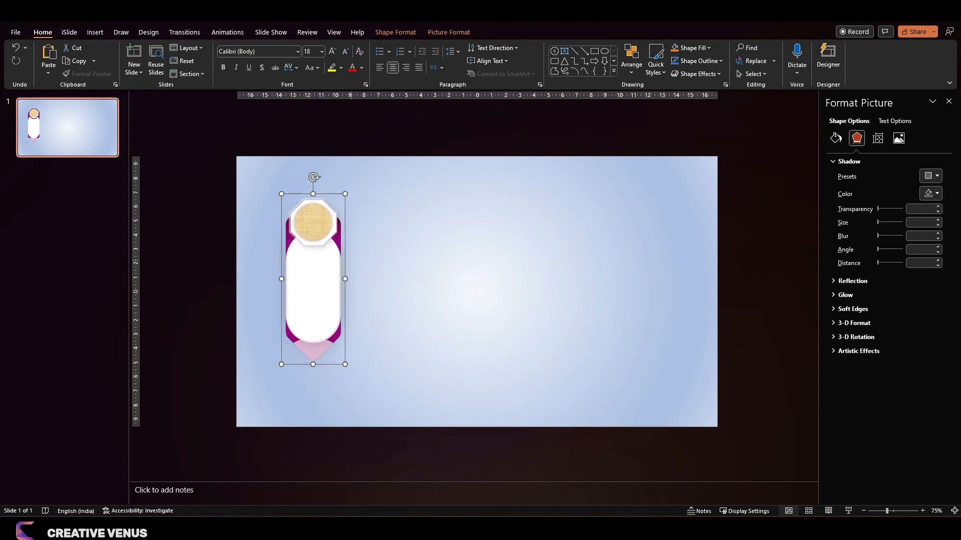
Step: Enlarge the grouped banner proportionally and reposition it in the left part of the slide, leaving it deselected
{"action": "left_click_drag", "start_coordinate": [344, 365], "coordinate": [361, 406]}
{"action": "left_click_drag", "start_coordinate": [334, 330], "coordinate": [350, 321]}
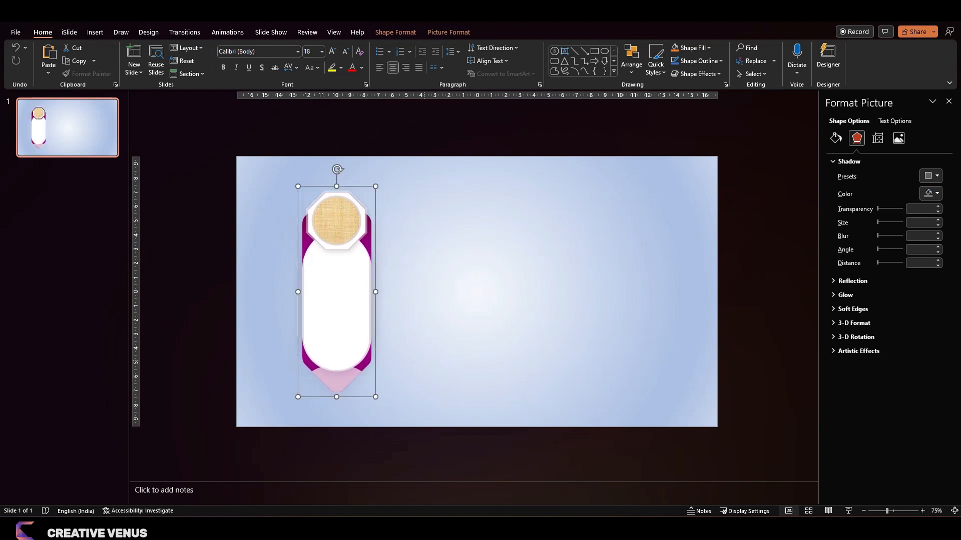
{"action": "left_click", "coordinate": [424, 362]}
Step: Fill the textured circle inside the octagon badge with the stock image of a golf ball on a tee
{"action": "left_click", "coordinate": [337, 221]}
{"action": "left_click", "coordinate": [336, 221]}
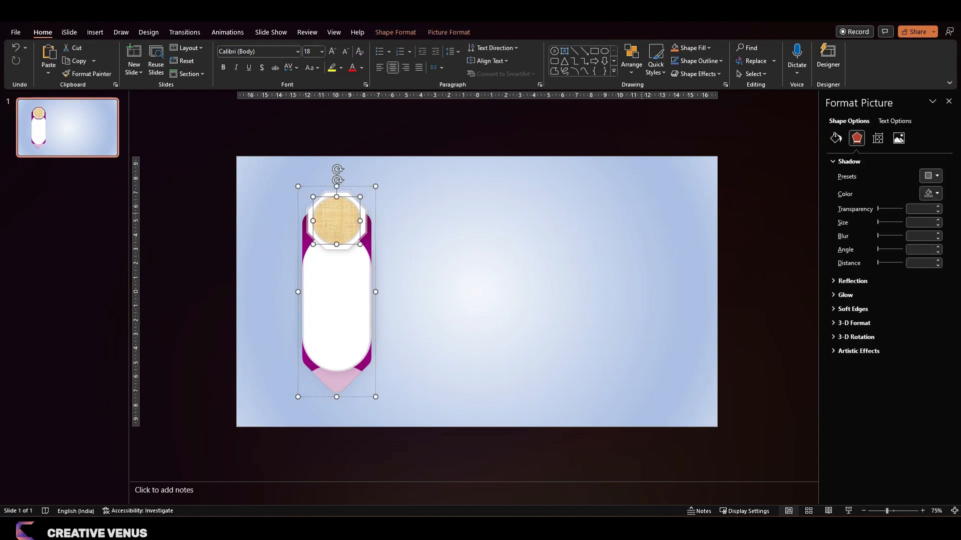
{"action": "left_click", "coordinate": [835, 138]}
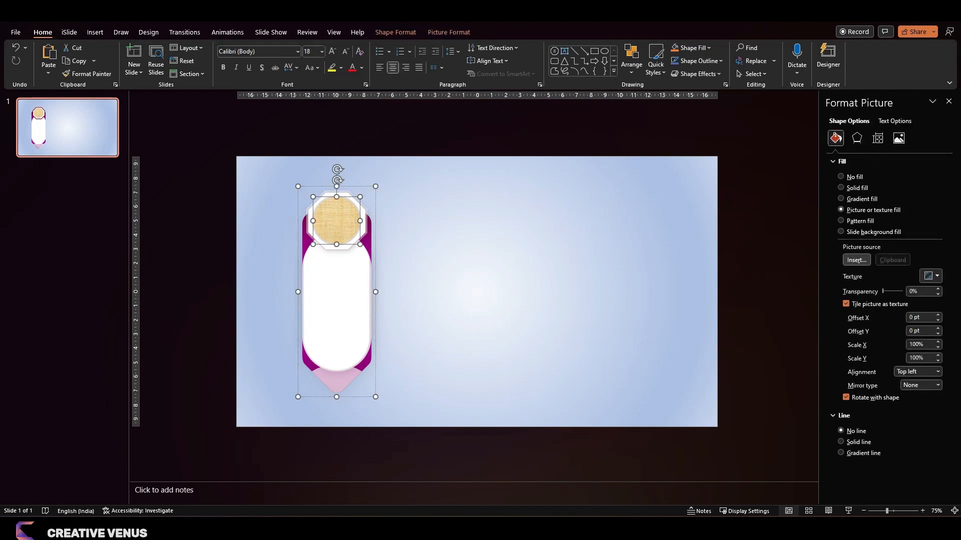
{"action": "left_click", "coordinate": [856, 260]}
{"action": "left_click", "coordinate": [395, 261]}
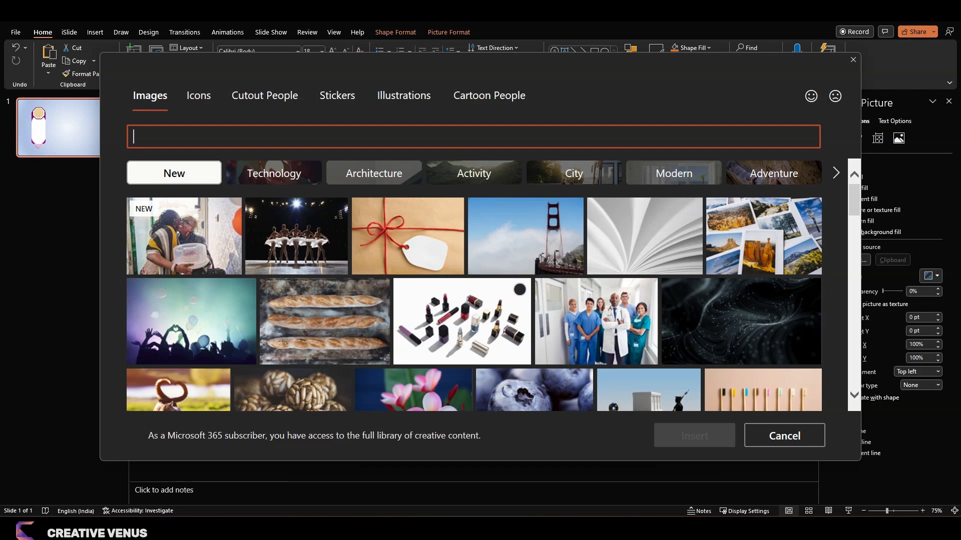
{"action": "scroll", "coordinate": [551, 280], "scroll_direction": "down", "scroll_amount": 5}
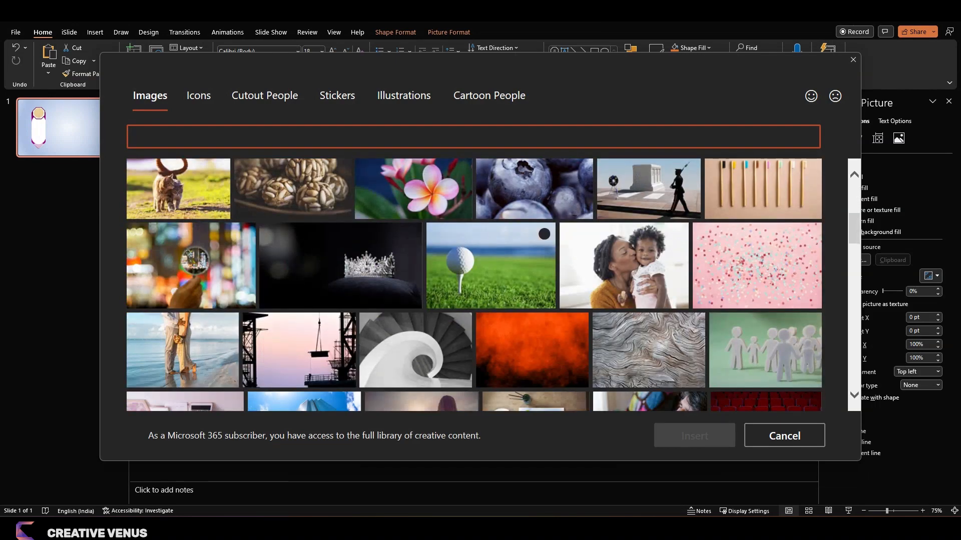
{"action": "left_click", "coordinate": [500, 266]}
{"action": "left_click", "coordinate": [544, 233]}
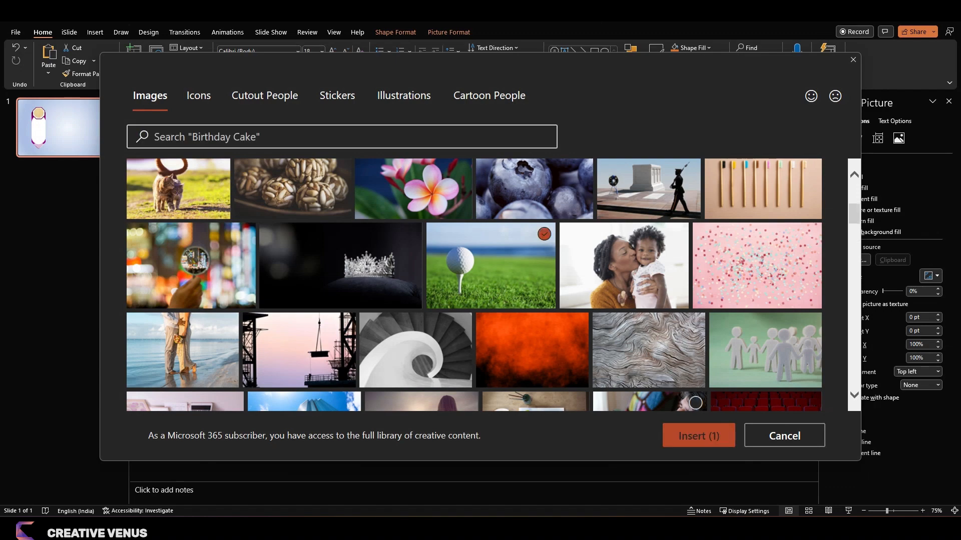
{"action": "left_click", "coordinate": [699, 436]}
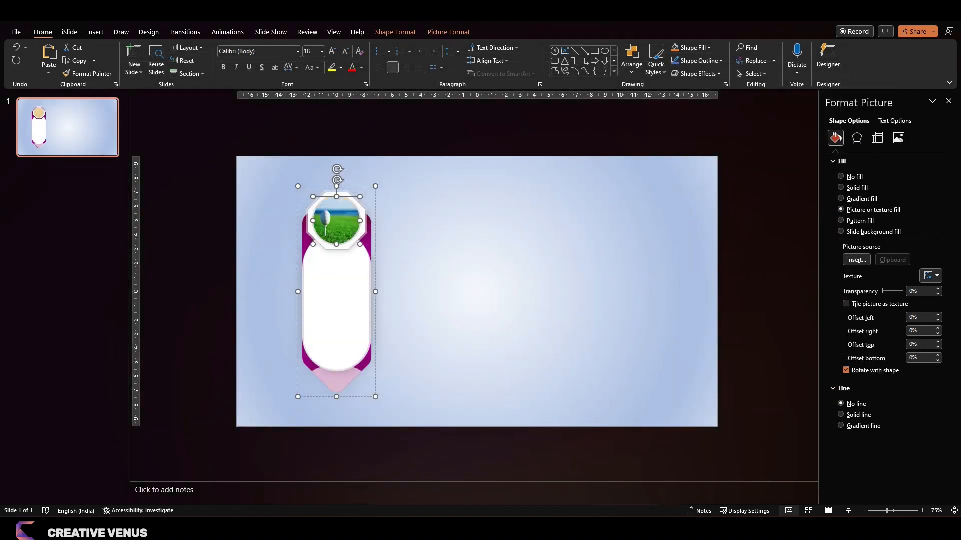
Step: Lower the golf picture's right offset to a negative percentage until the ball sits near the circle's centre
{"action": "left_click", "coordinate": [938, 333]}
{"action": "left_click", "coordinate": [938, 334]}
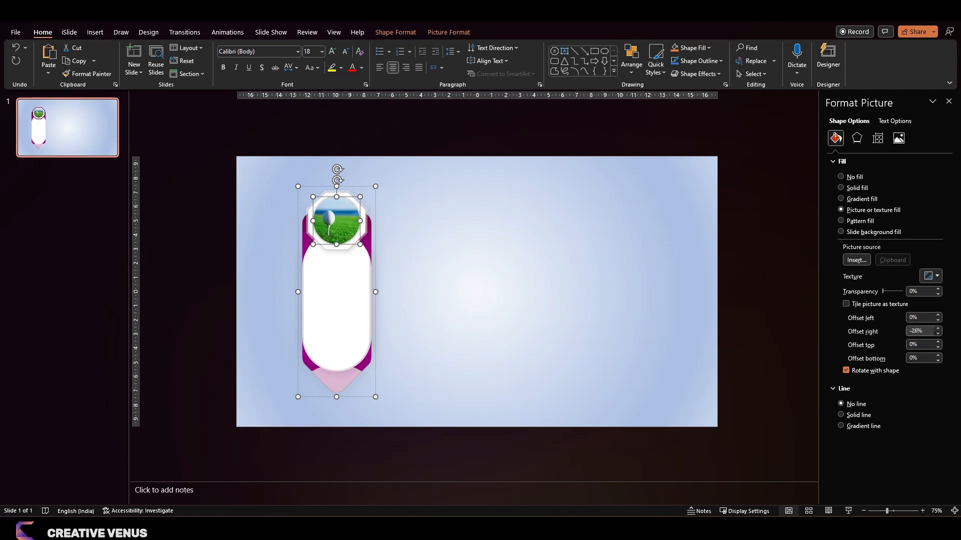
{"action": "left_click", "coordinate": [938, 334]}
{"action": "key", "text": "Escape"}
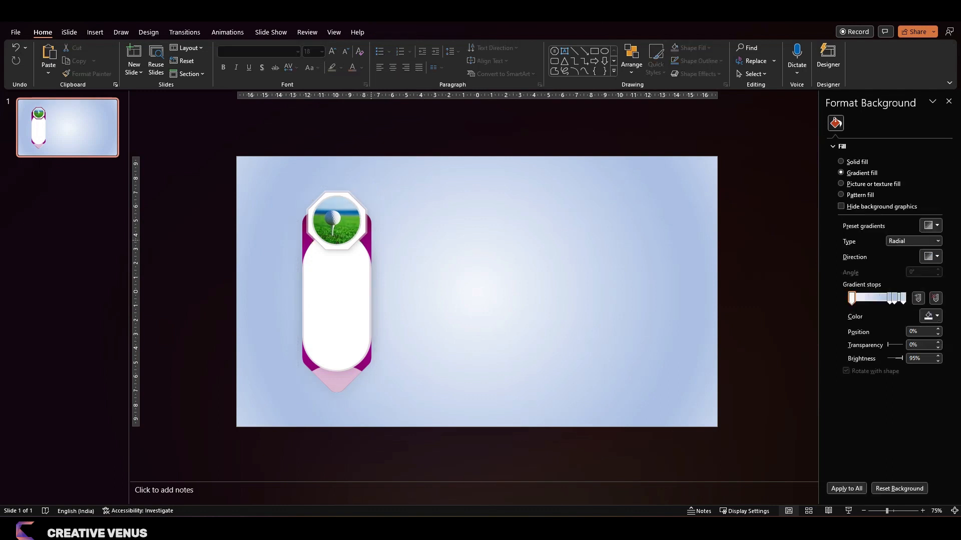
Step: Shorten the front white pill panel slightly from its lower edge to expose the rim of the pill behind it
{"action": "left_click", "coordinate": [370, 240]}
{"action": "left_click", "coordinate": [469, 283]}
{"action": "left_click", "coordinate": [338, 369]}
{"action": "left_click", "coordinate": [339, 369]}
{"action": "left_click_drag", "start_coordinate": [338, 368], "coordinate": [339, 354]}
{"action": "left_click", "coordinate": [467, 374]}
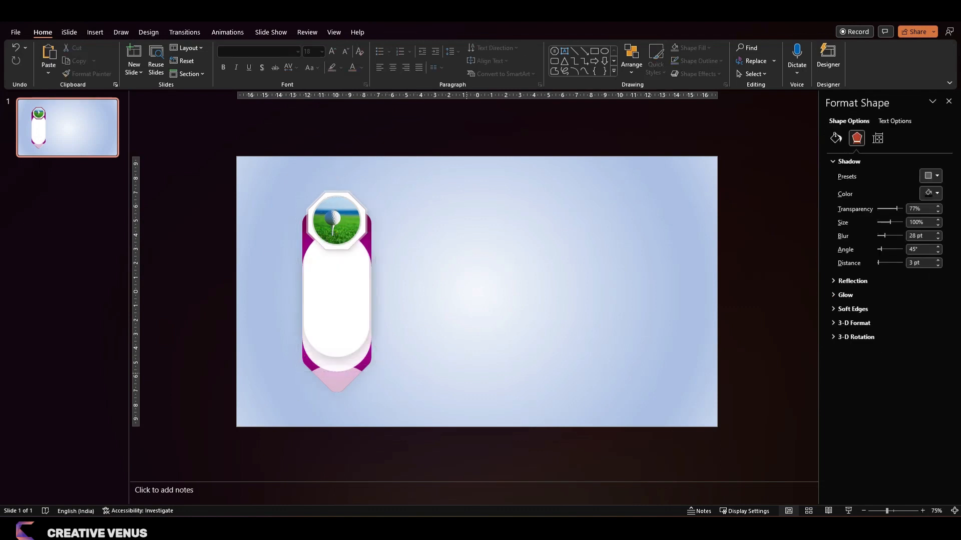